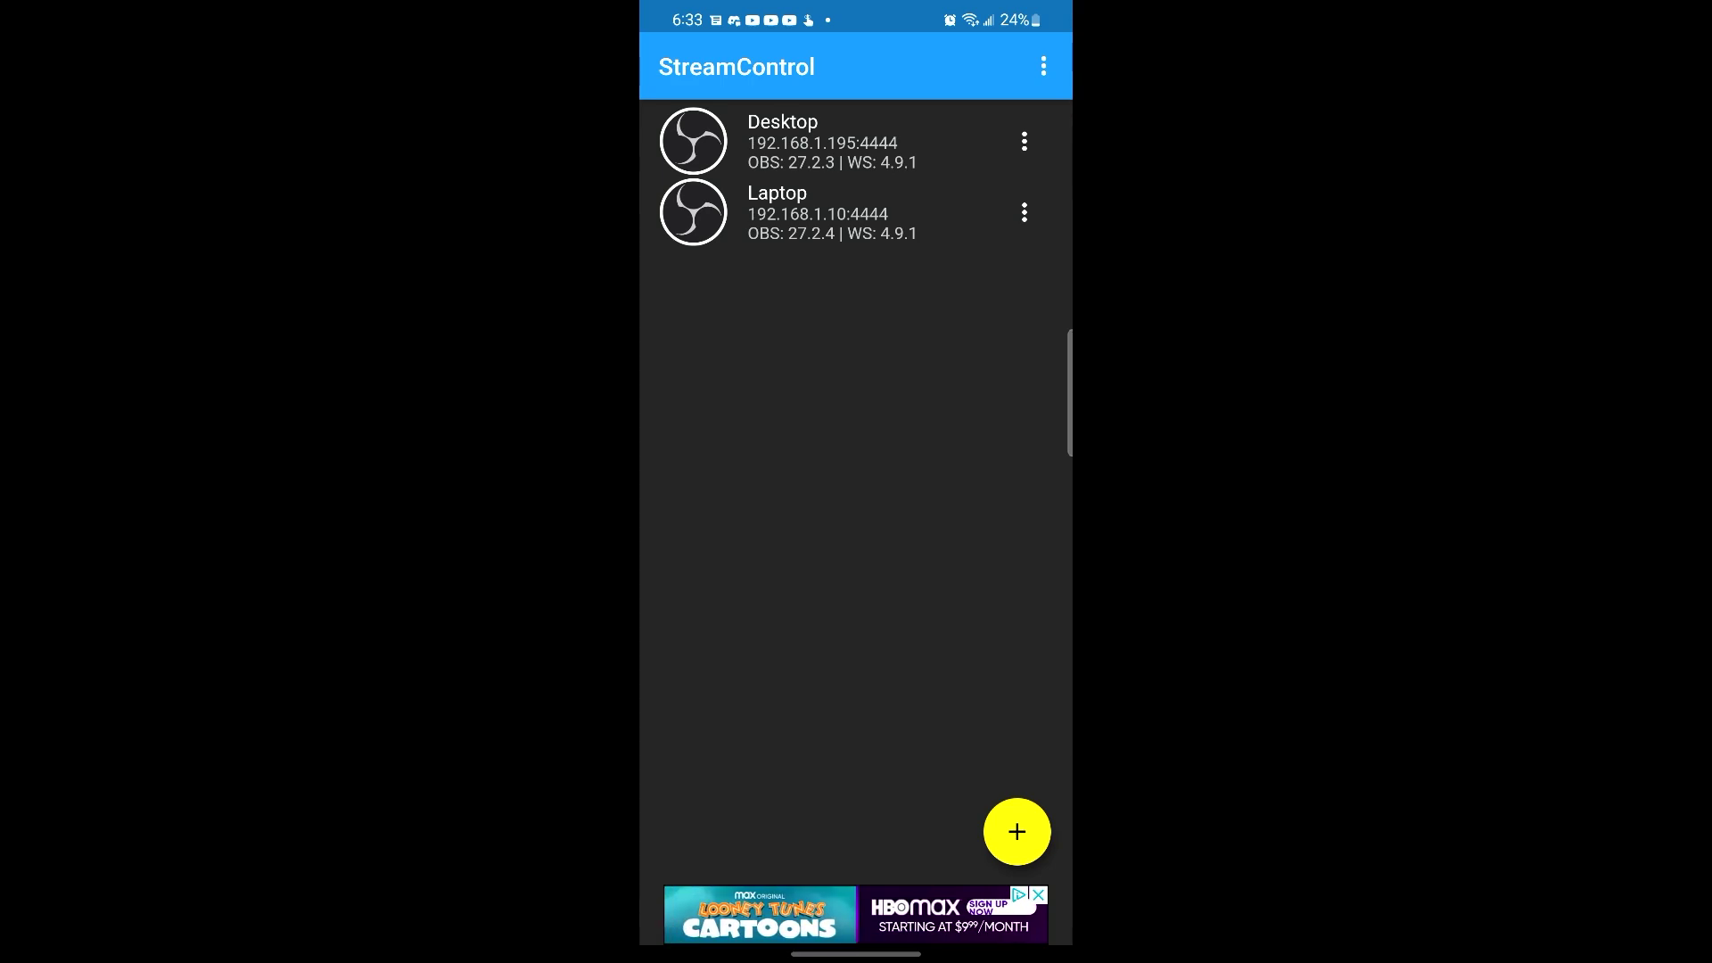
Open the Laptop connection in StreamControl to see its live preview.
left_click(803, 212)
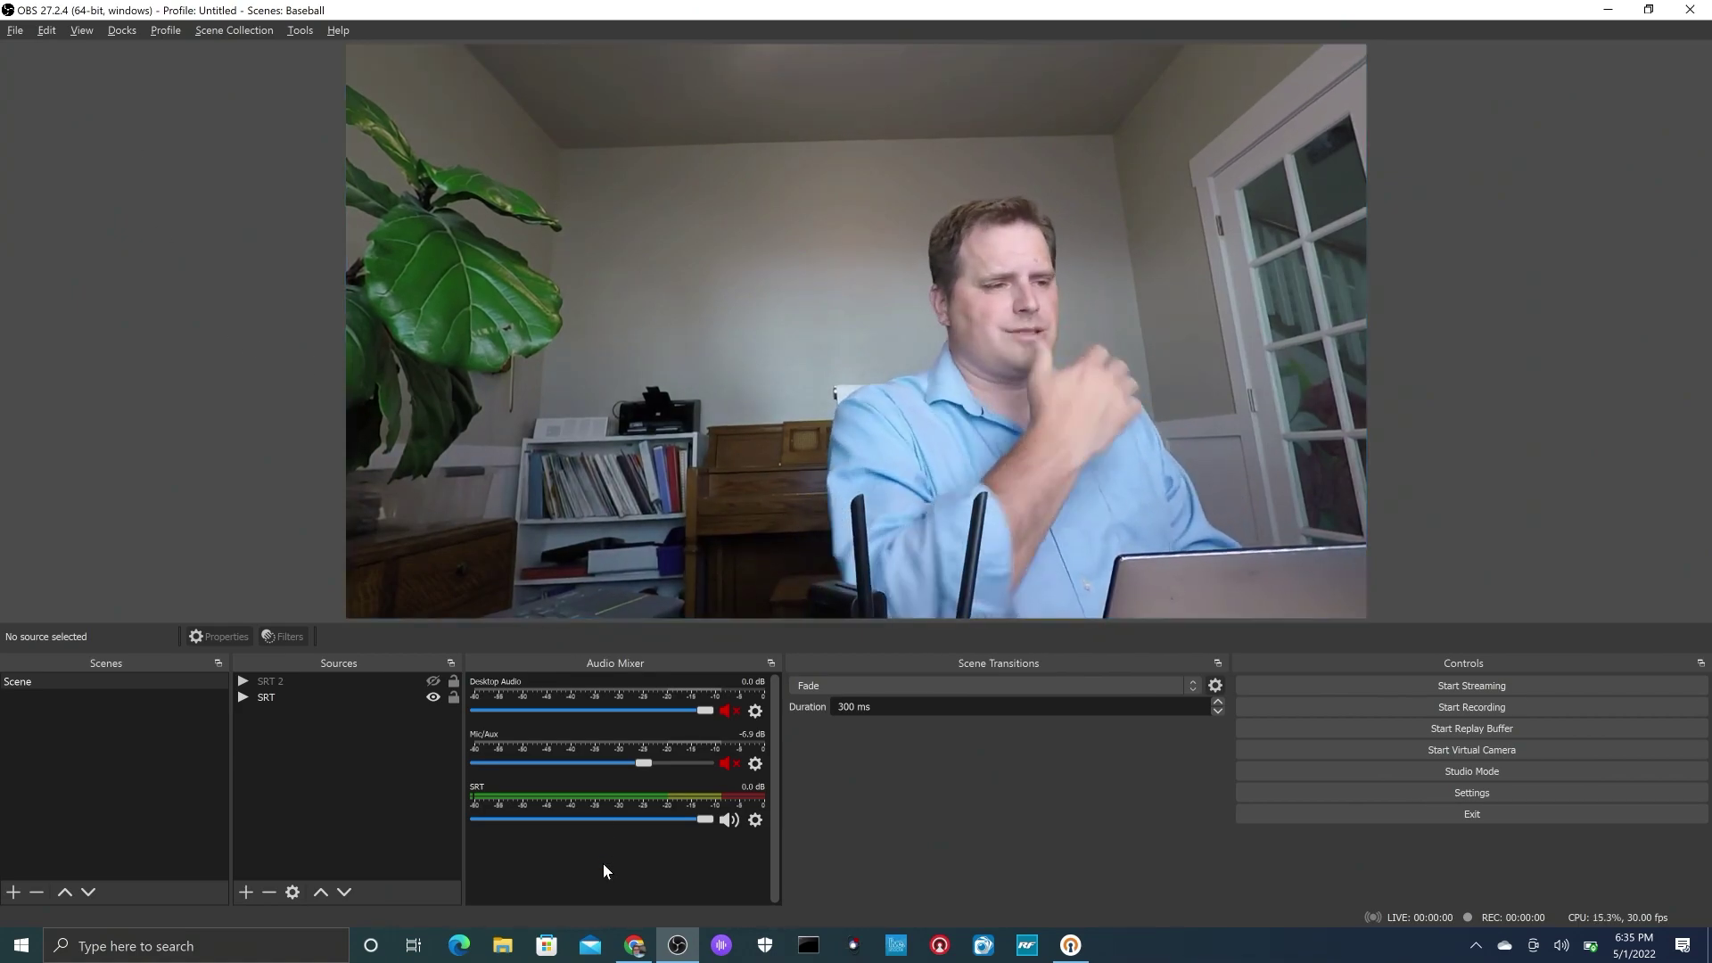
Switch from OBS Studio to the encoder's Main stream settings page in Chrome.
left_click(637, 950)
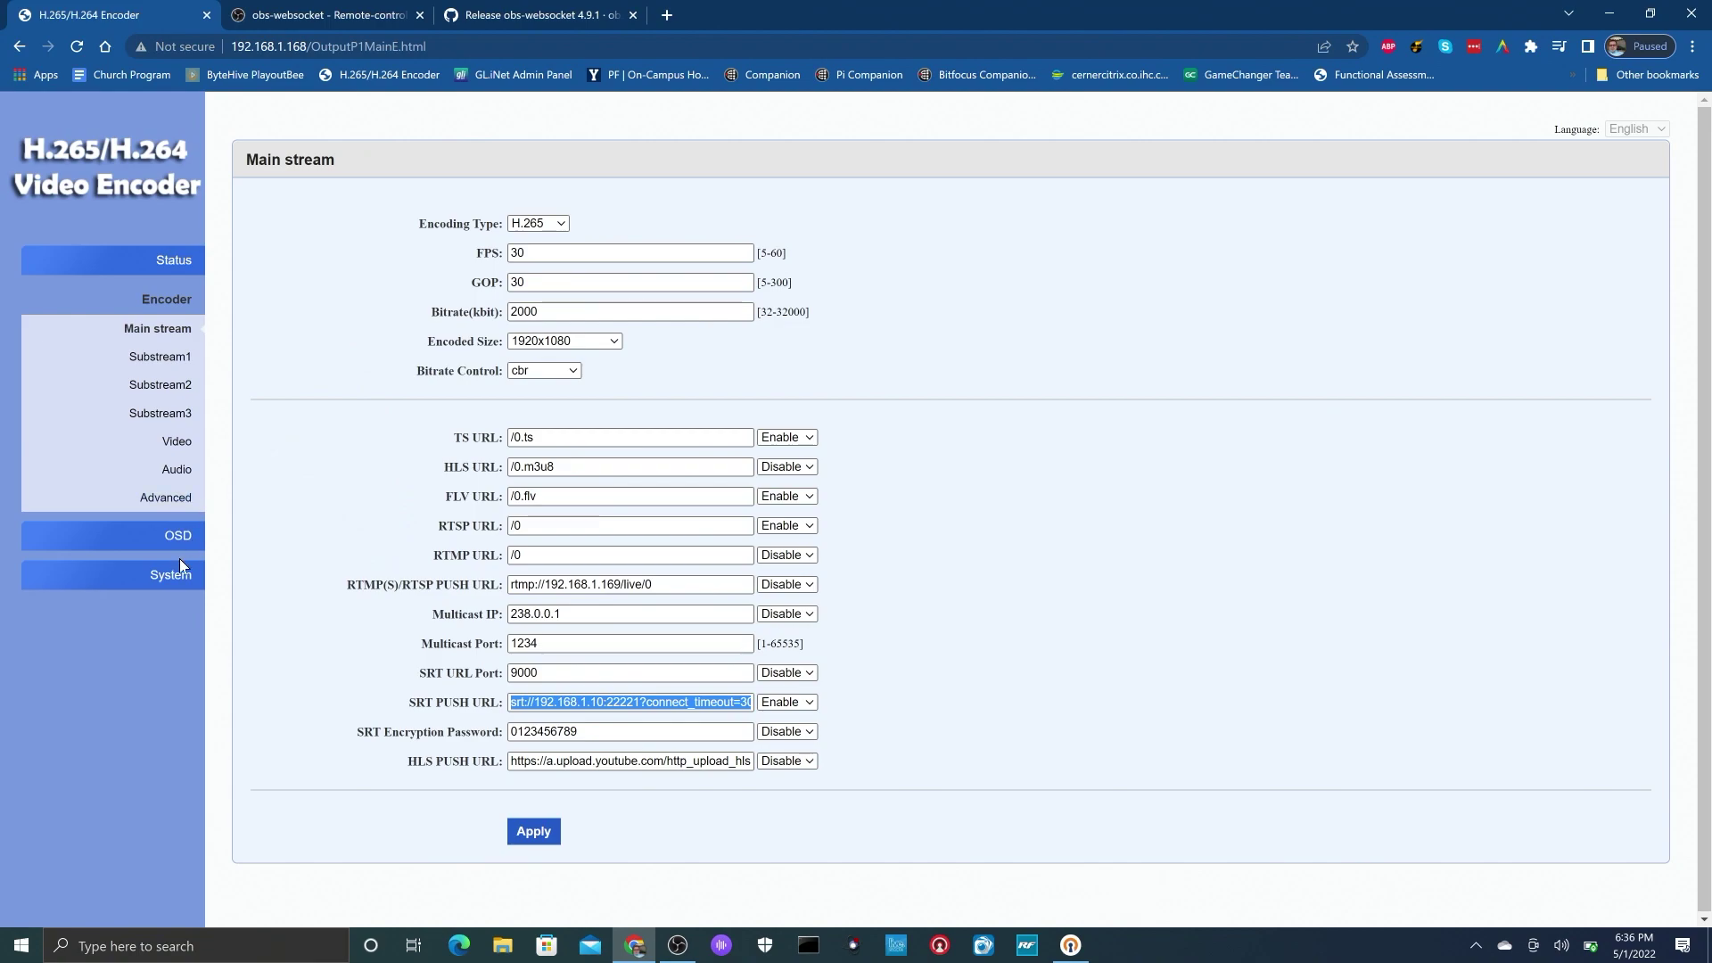
Open the encoder's System section to view the Network settings (LAN IP 192.168.1.168).
left_click(158, 581)
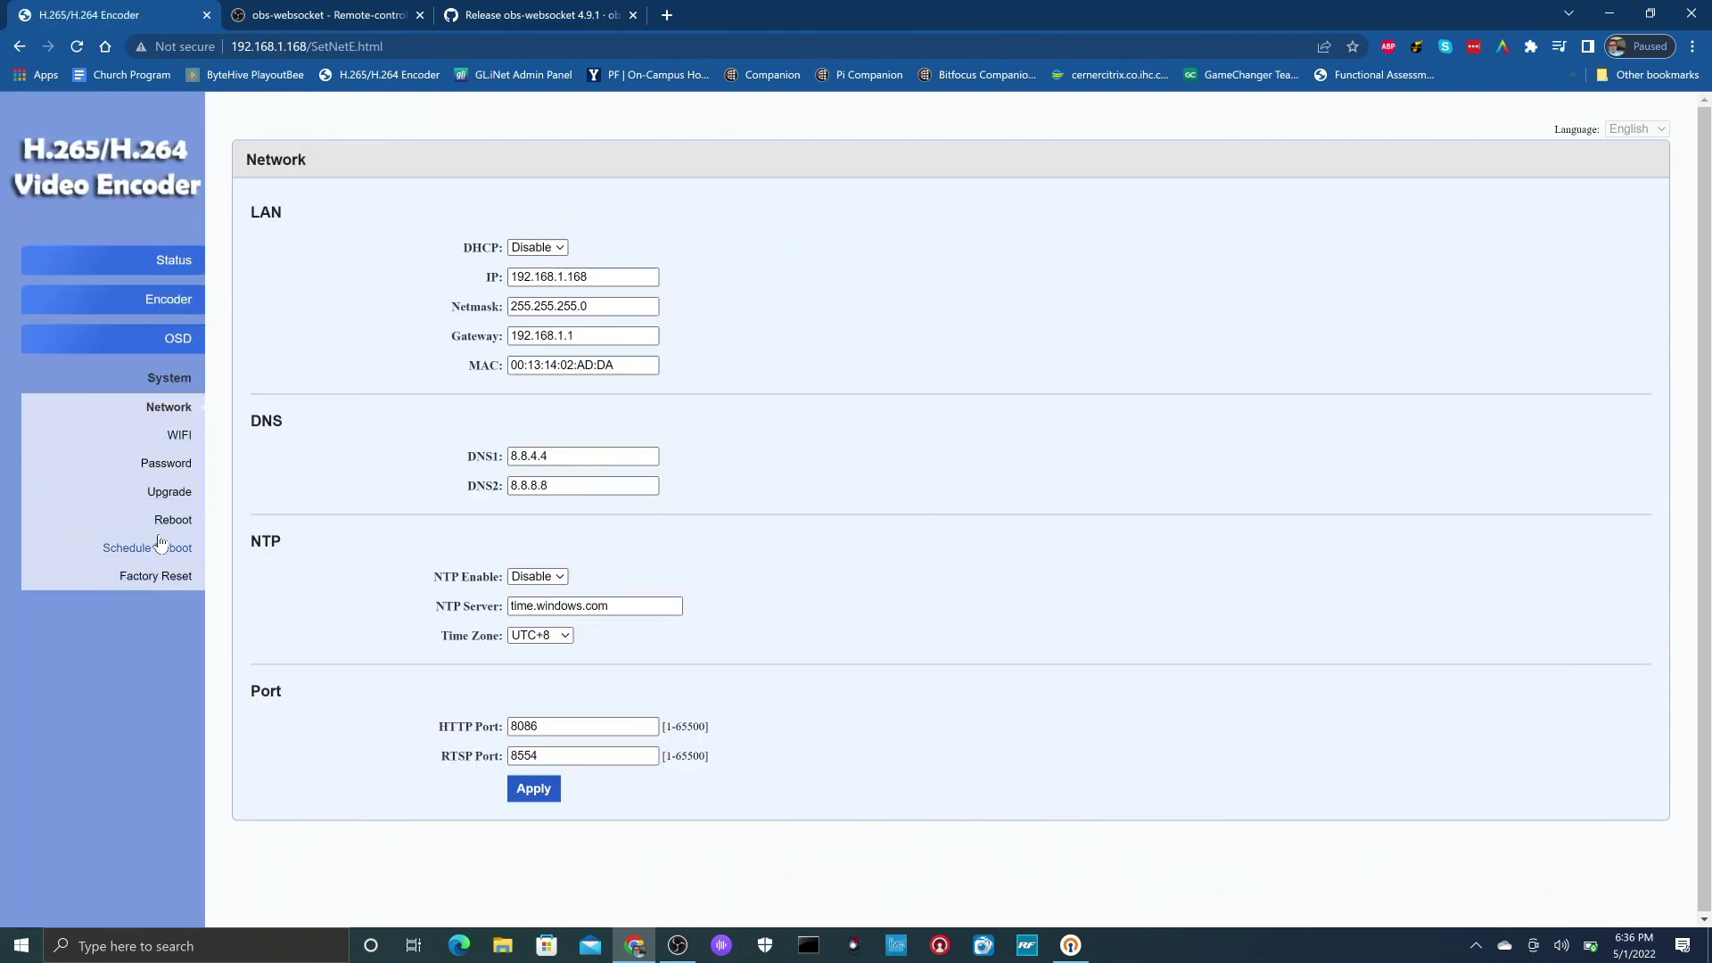
Review the encoder's WIFI page with its main and backup wireless profiles.
left_click(183, 437)
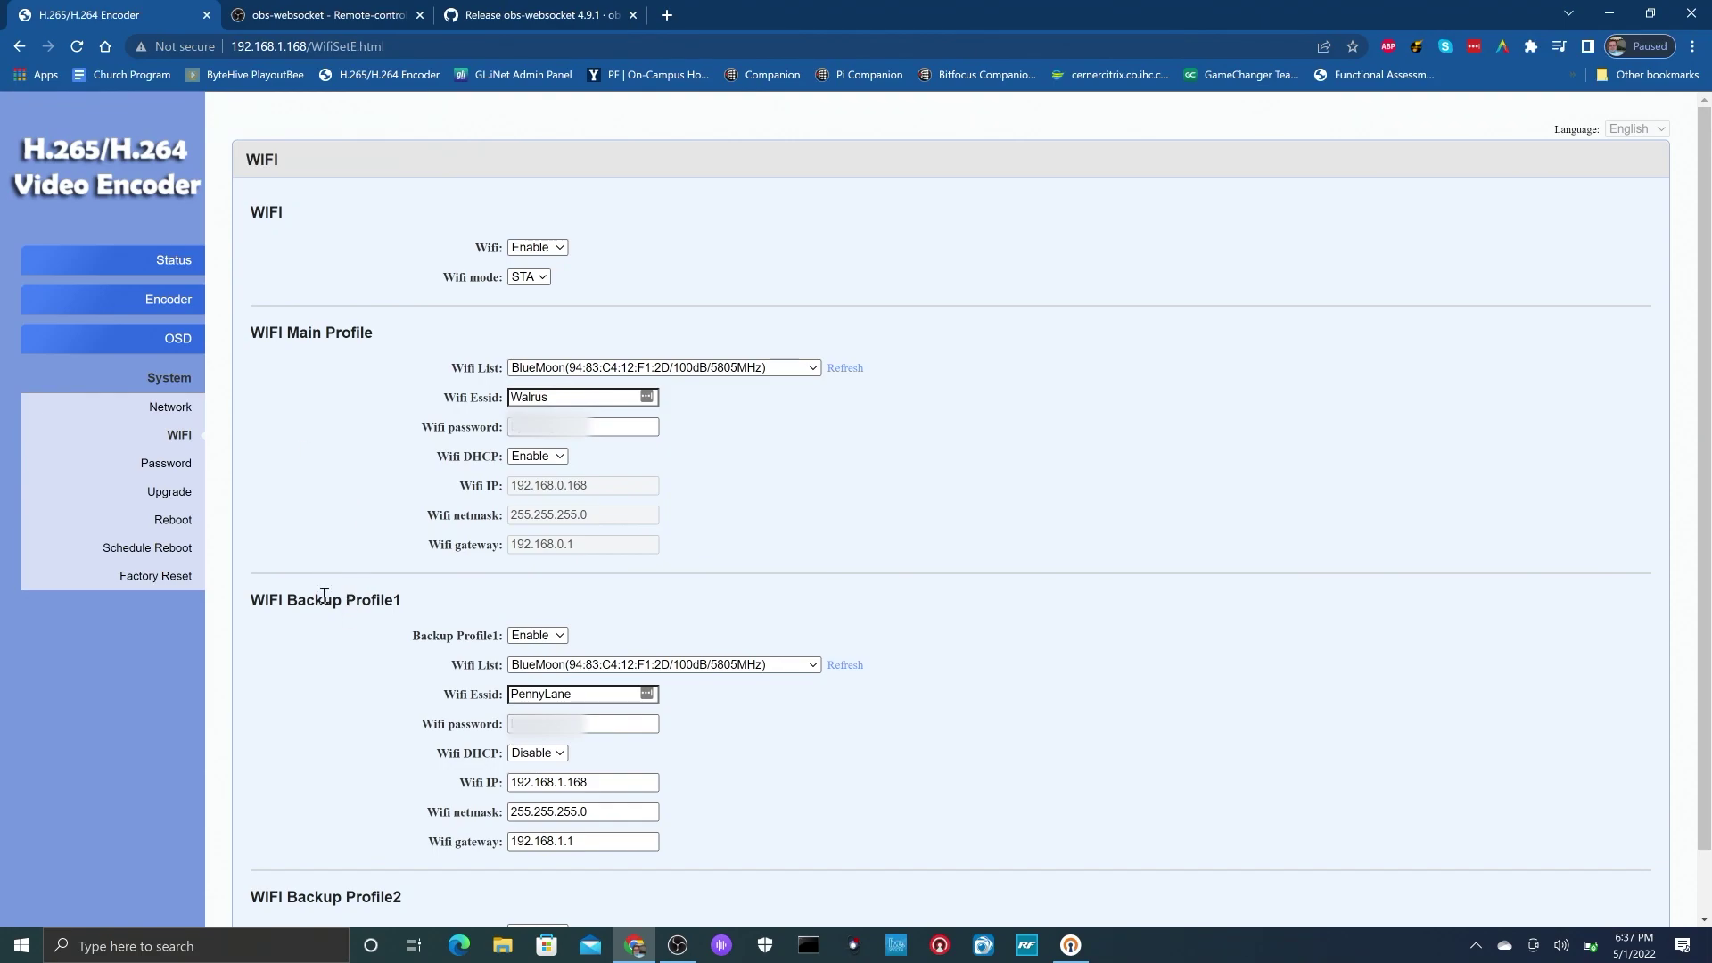
scroll(324, 596, "down", 1)
scroll(325, 596, "up", 1)
Return to the encoder's Main stream settings and keep H.265 as the encoding type.
left_click(168, 302)
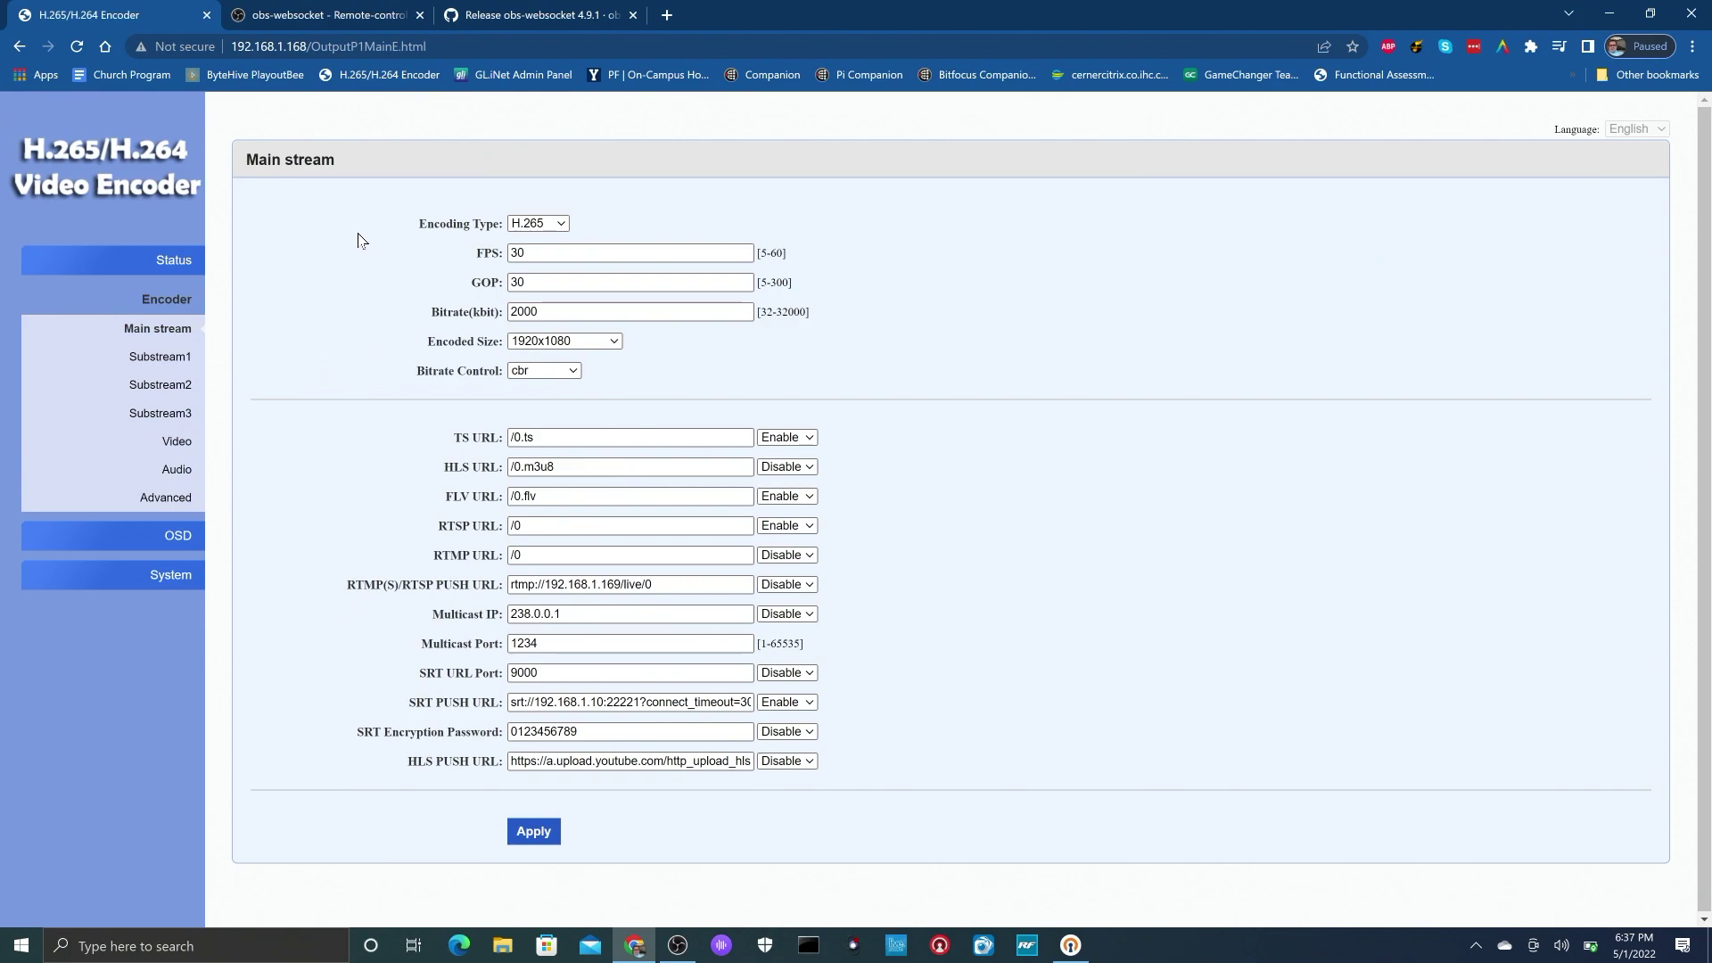
left_click(557, 225)
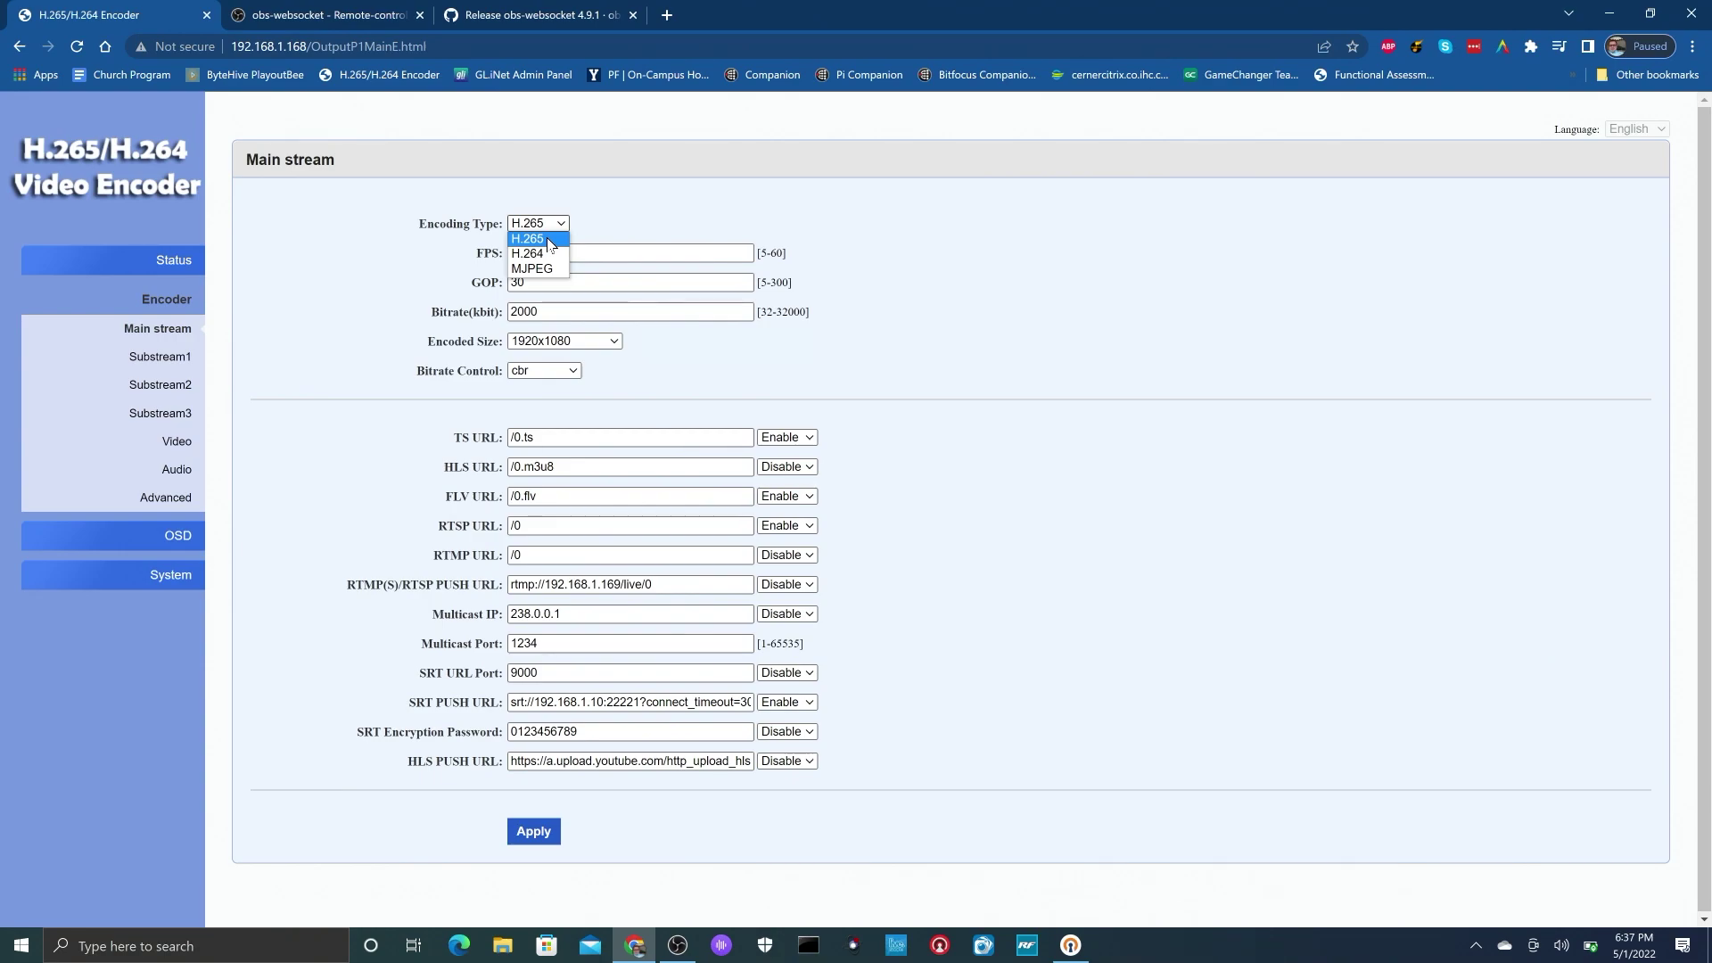
left_click(549, 243)
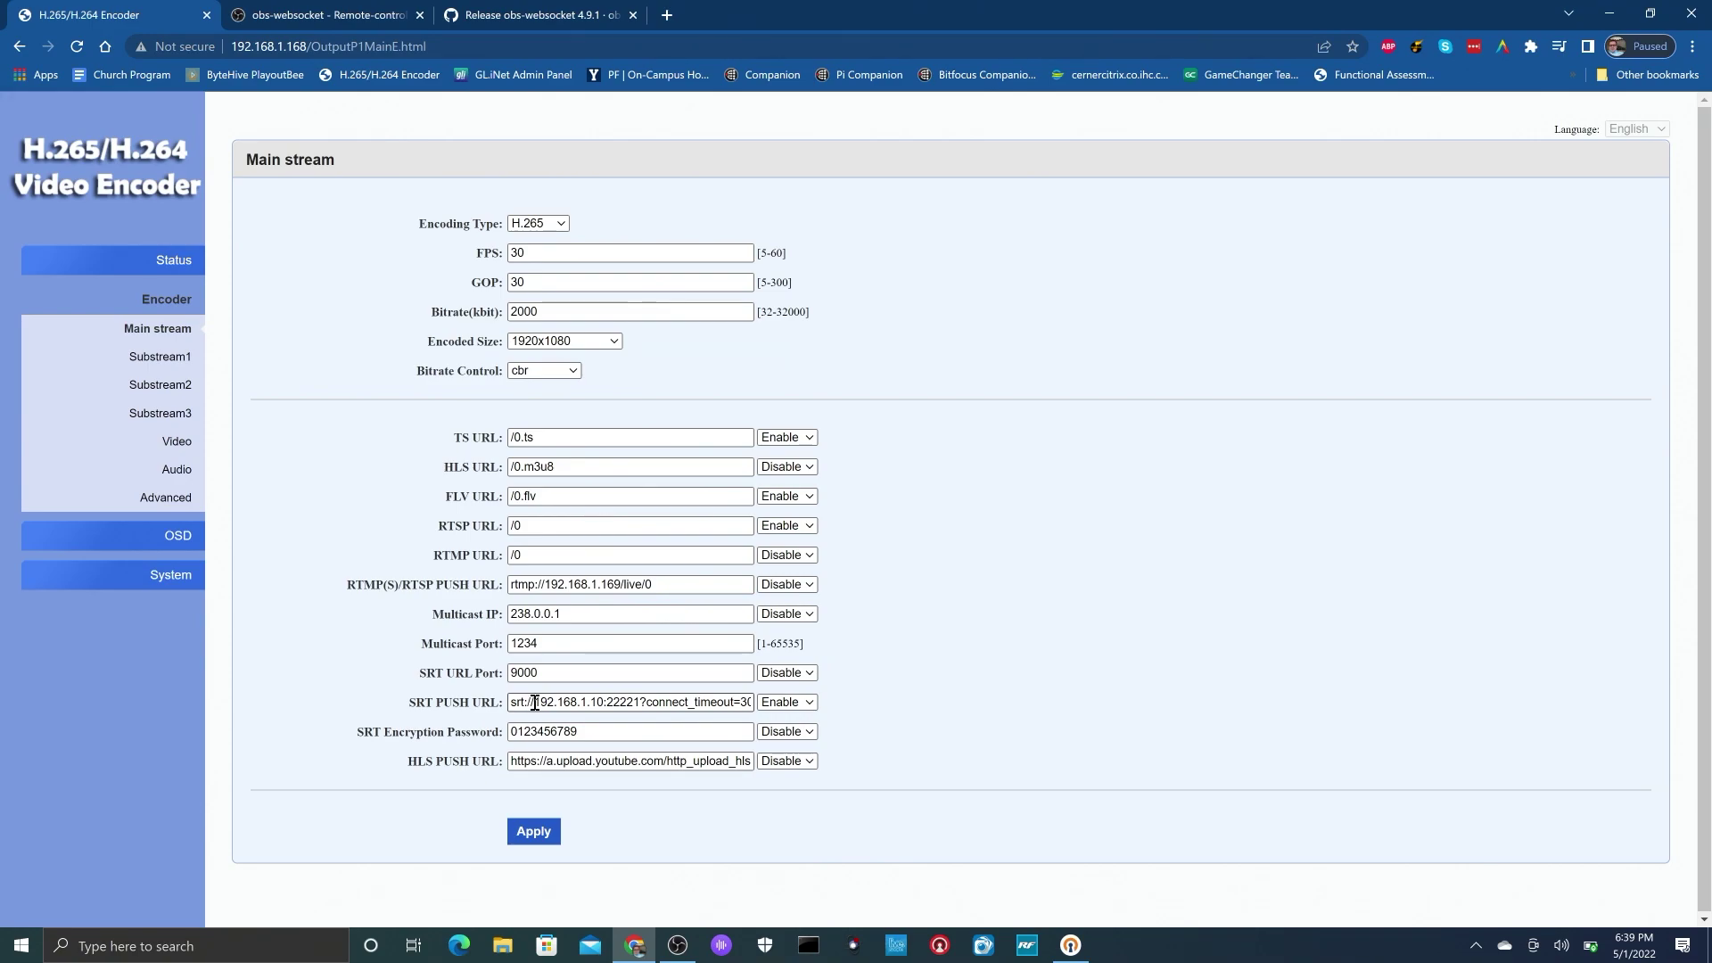
Check the IP 192.168.1.10 in the SRT push URL, then bring OBS Studio to the front.
left_click_drag(534, 703, 606, 703)
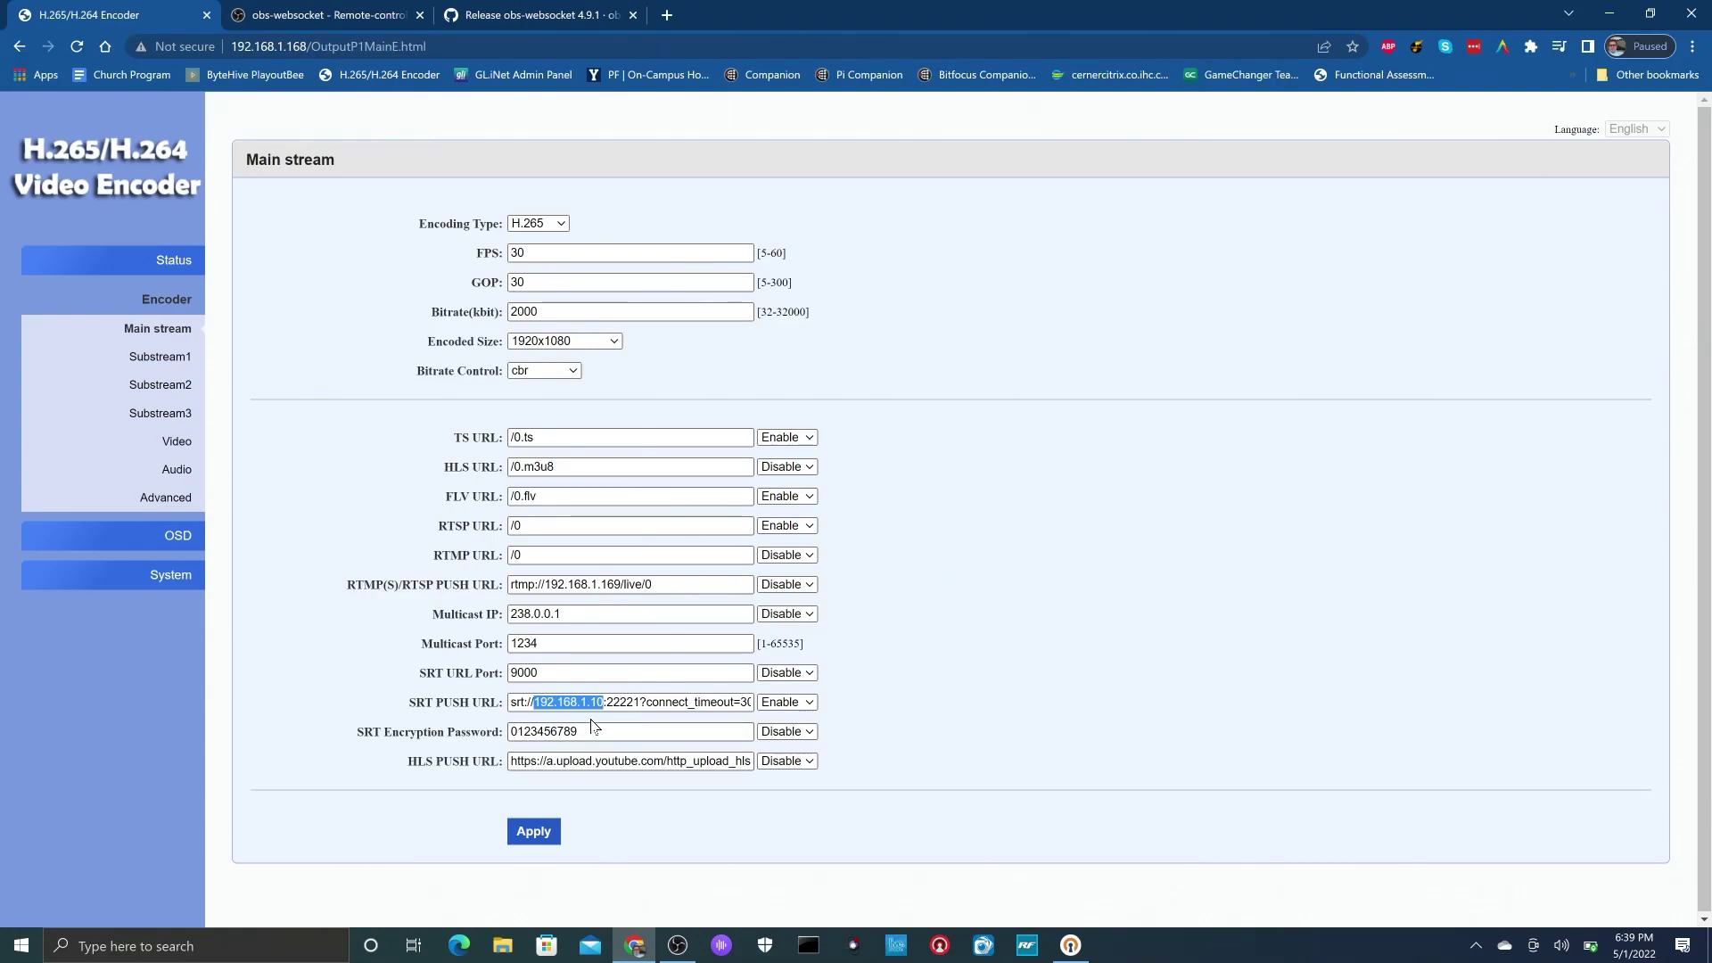
left_click(633, 702)
left_click(682, 950)
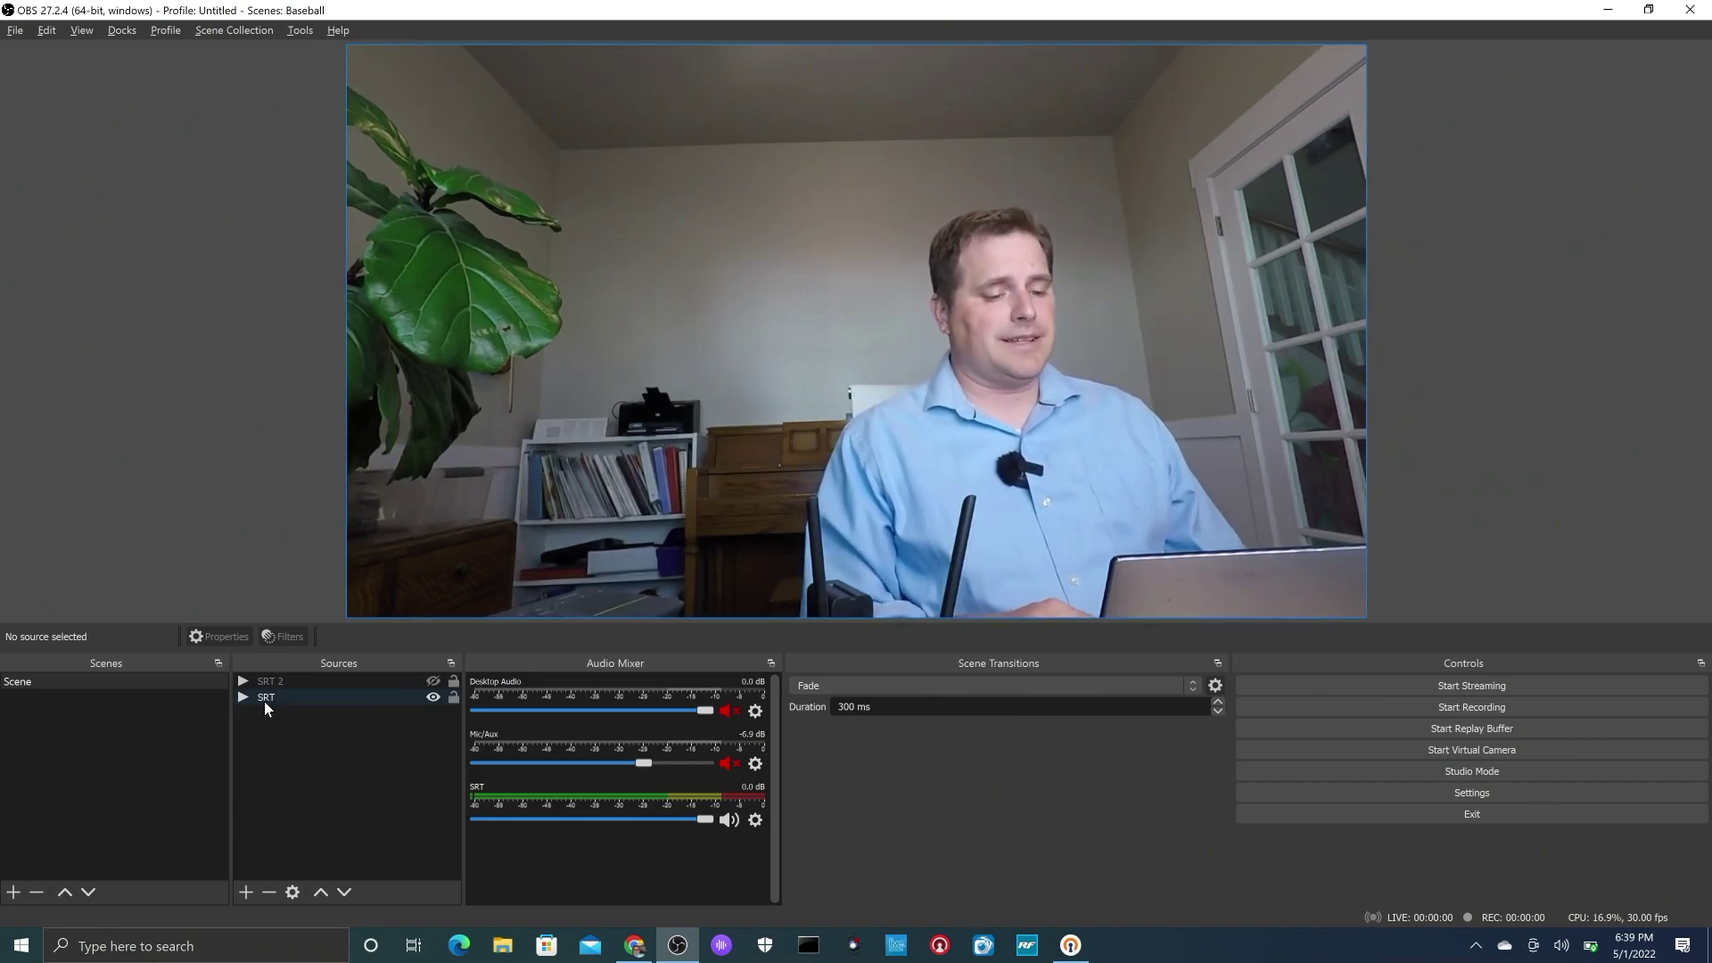
Add a new Media Source to the scene's Sources.
left_click(247, 891)
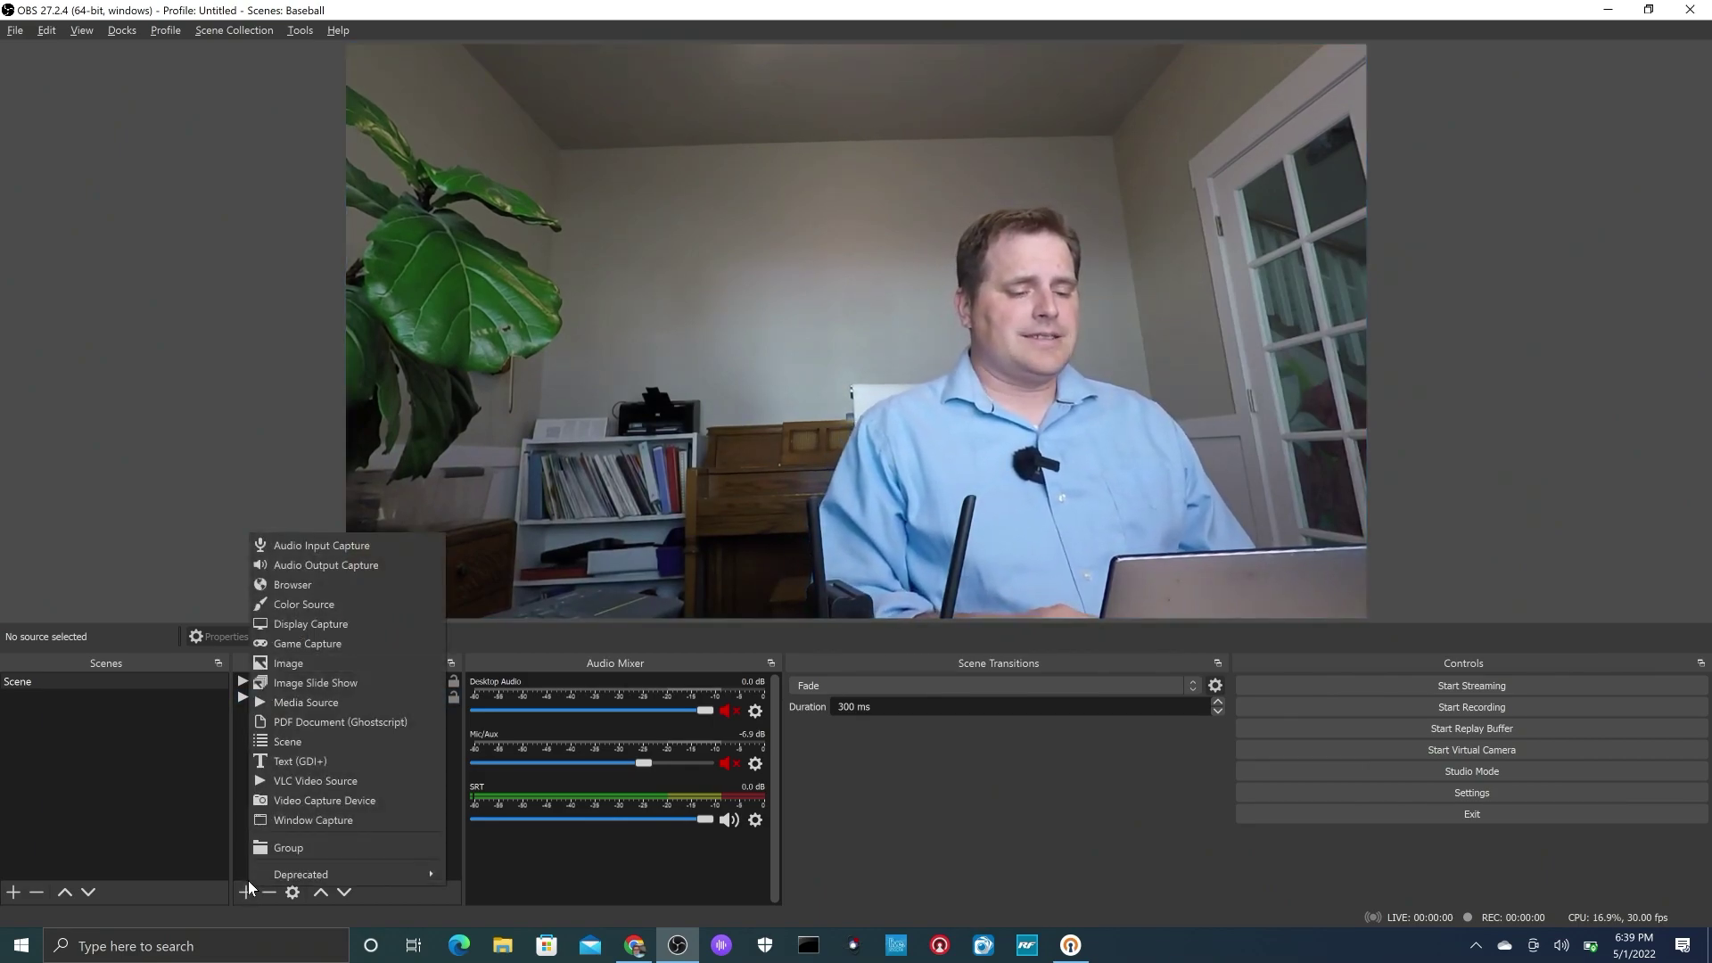
left_click(335, 702)
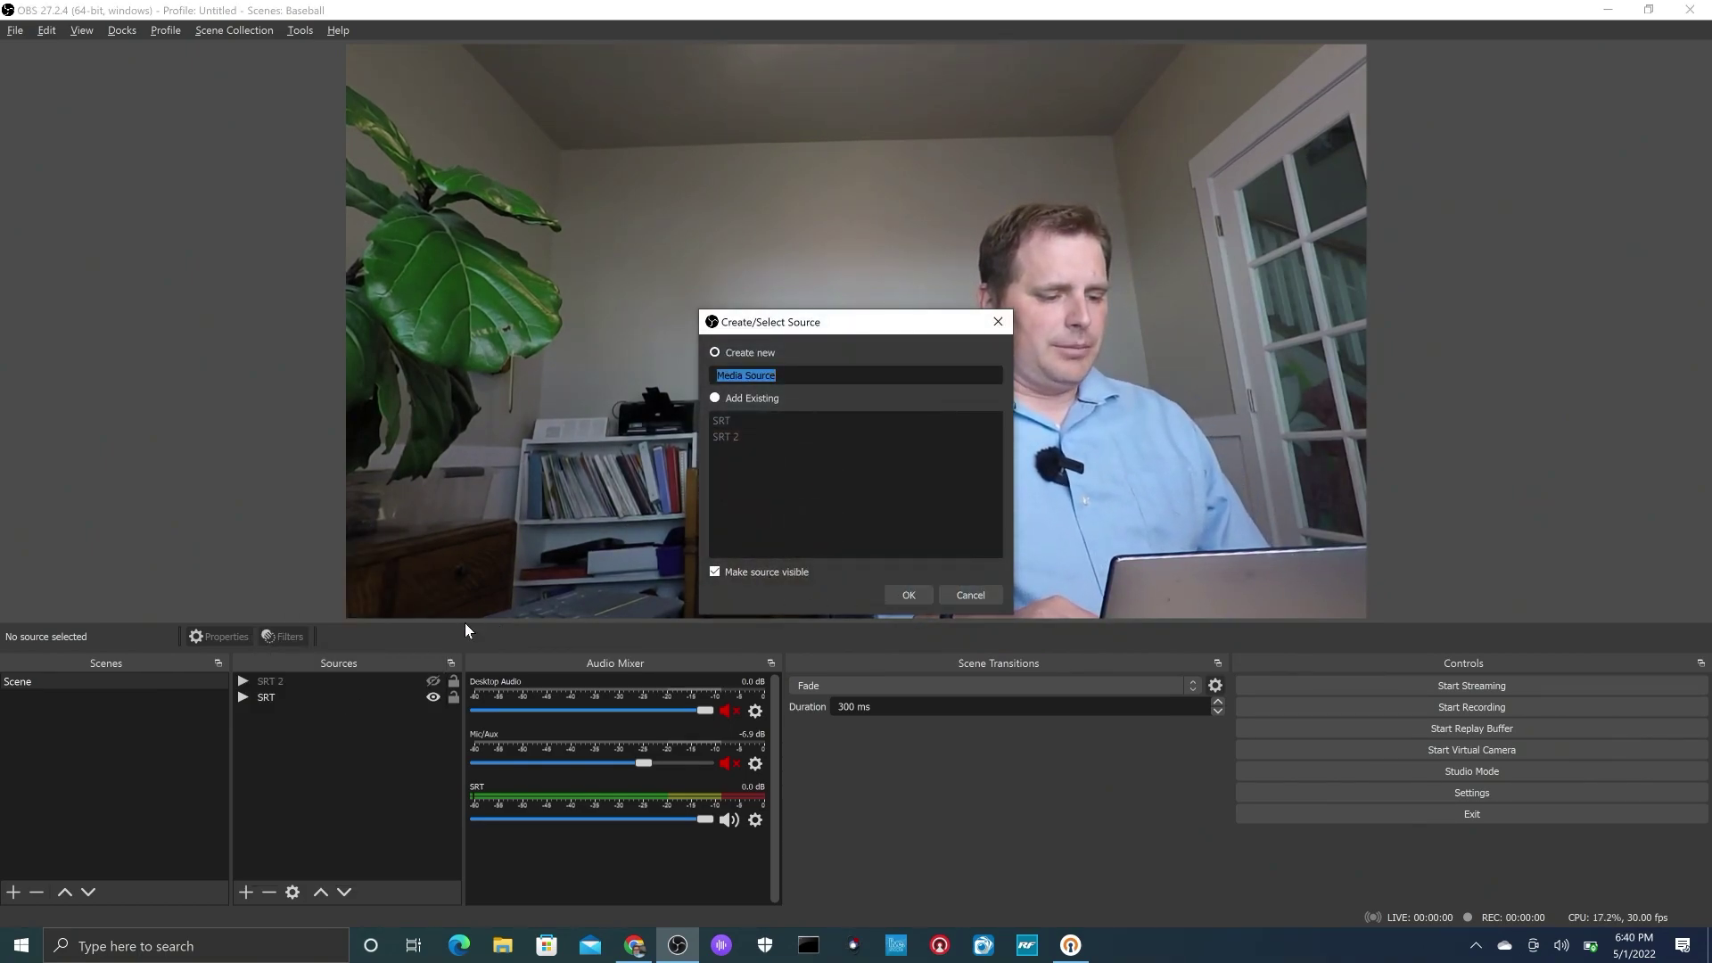
Create the Media Source with Local File off and paste the encoder's SRT push URL as Input.
left_click(905, 594)
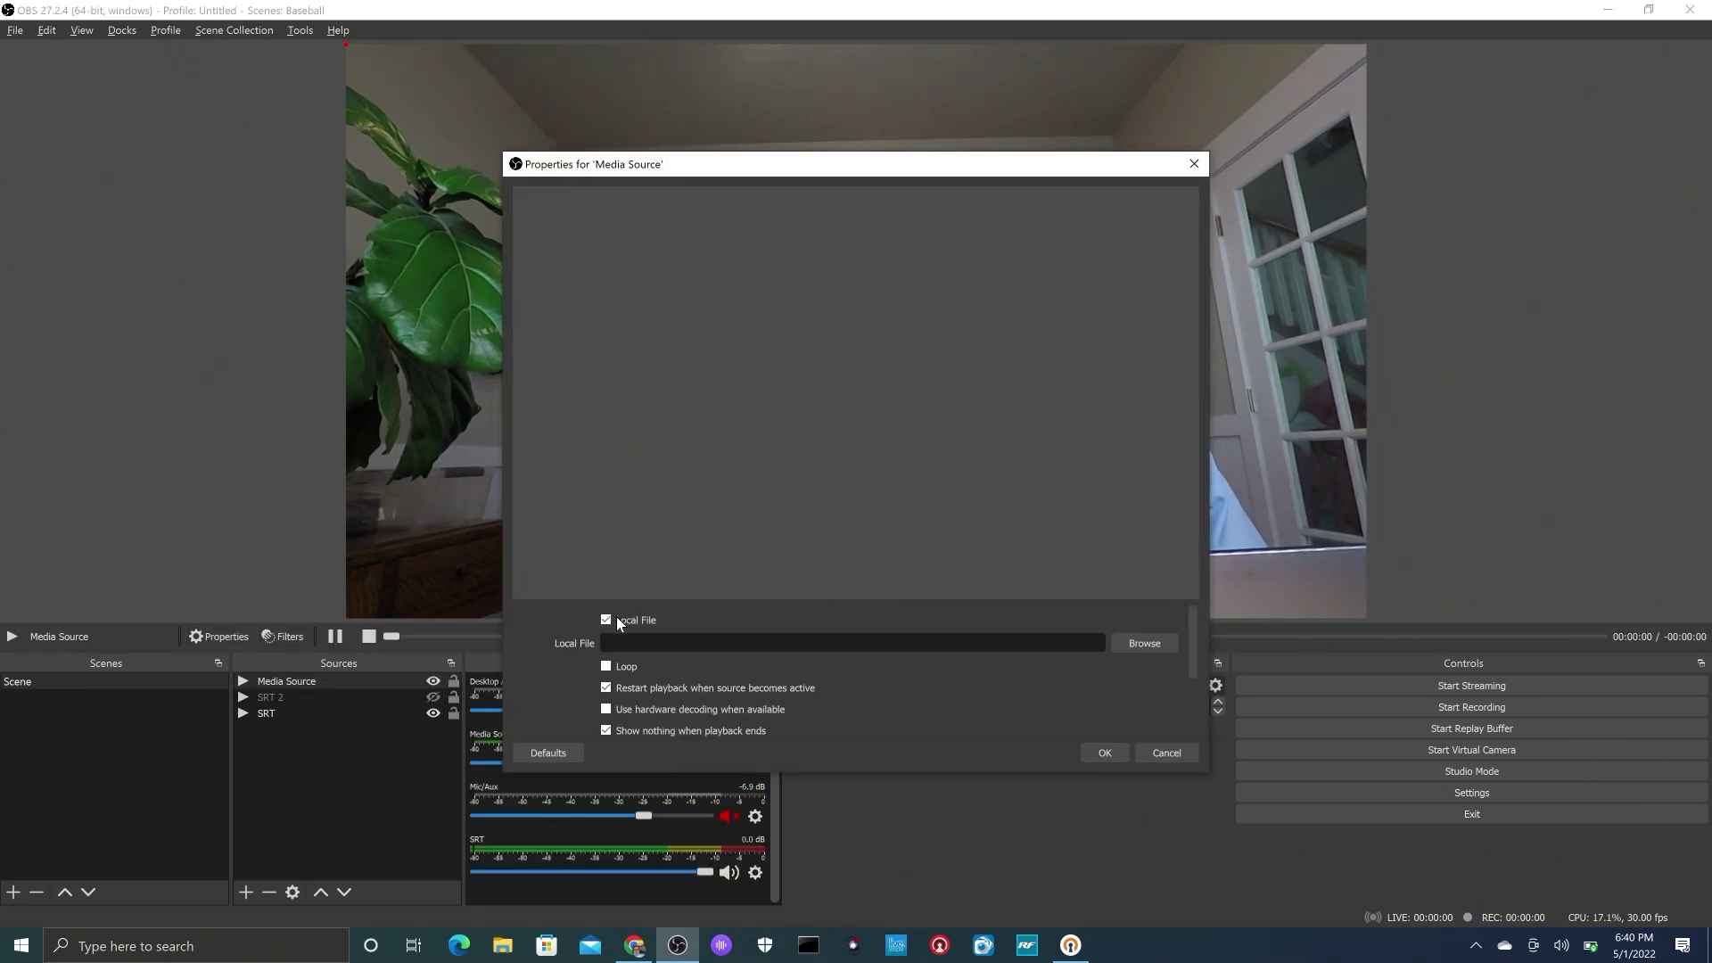
left_click(608, 621)
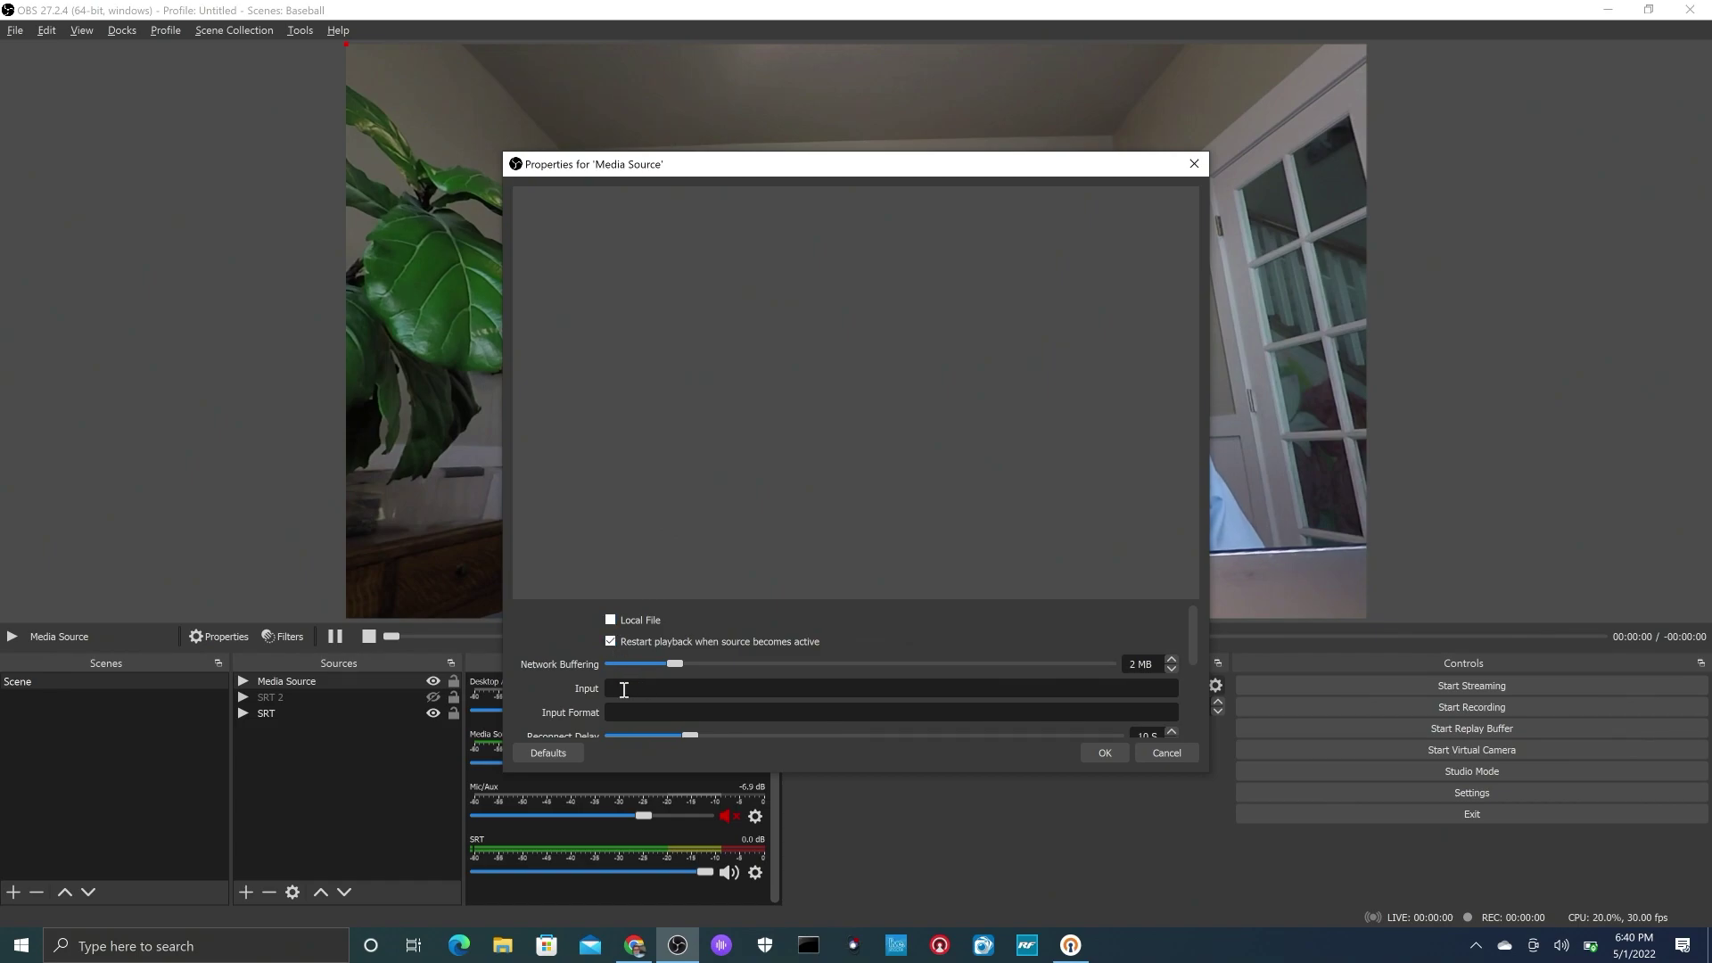
key("alt+Tab")
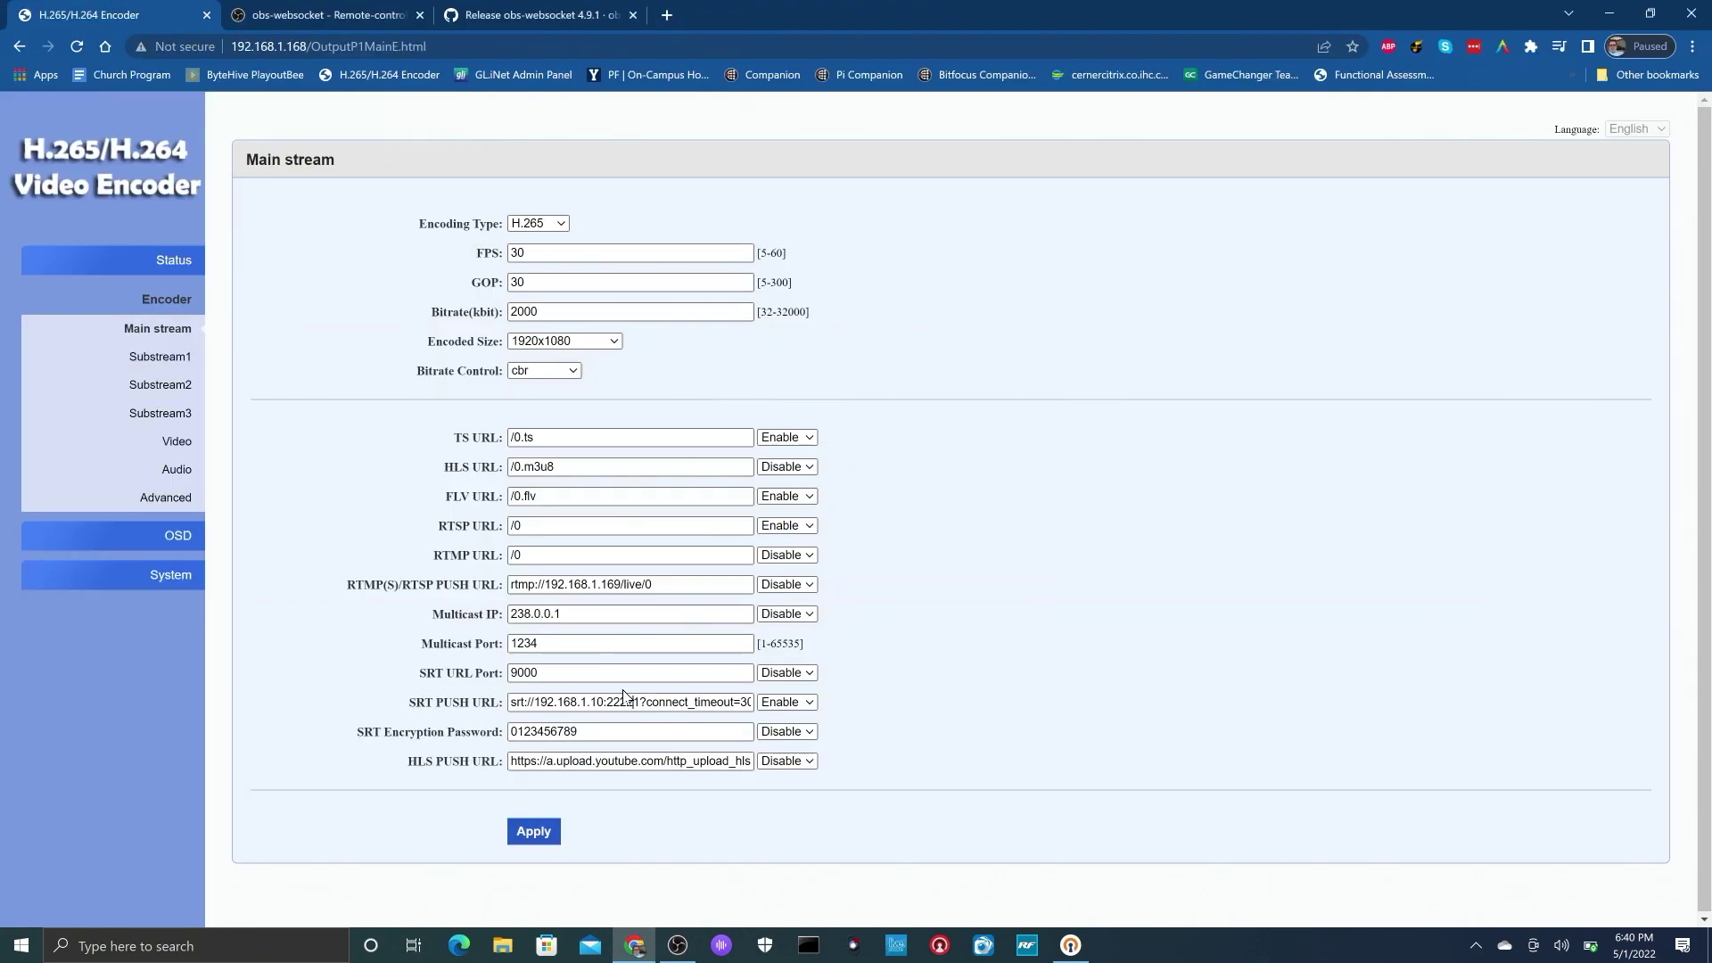
triple_click(539, 711)
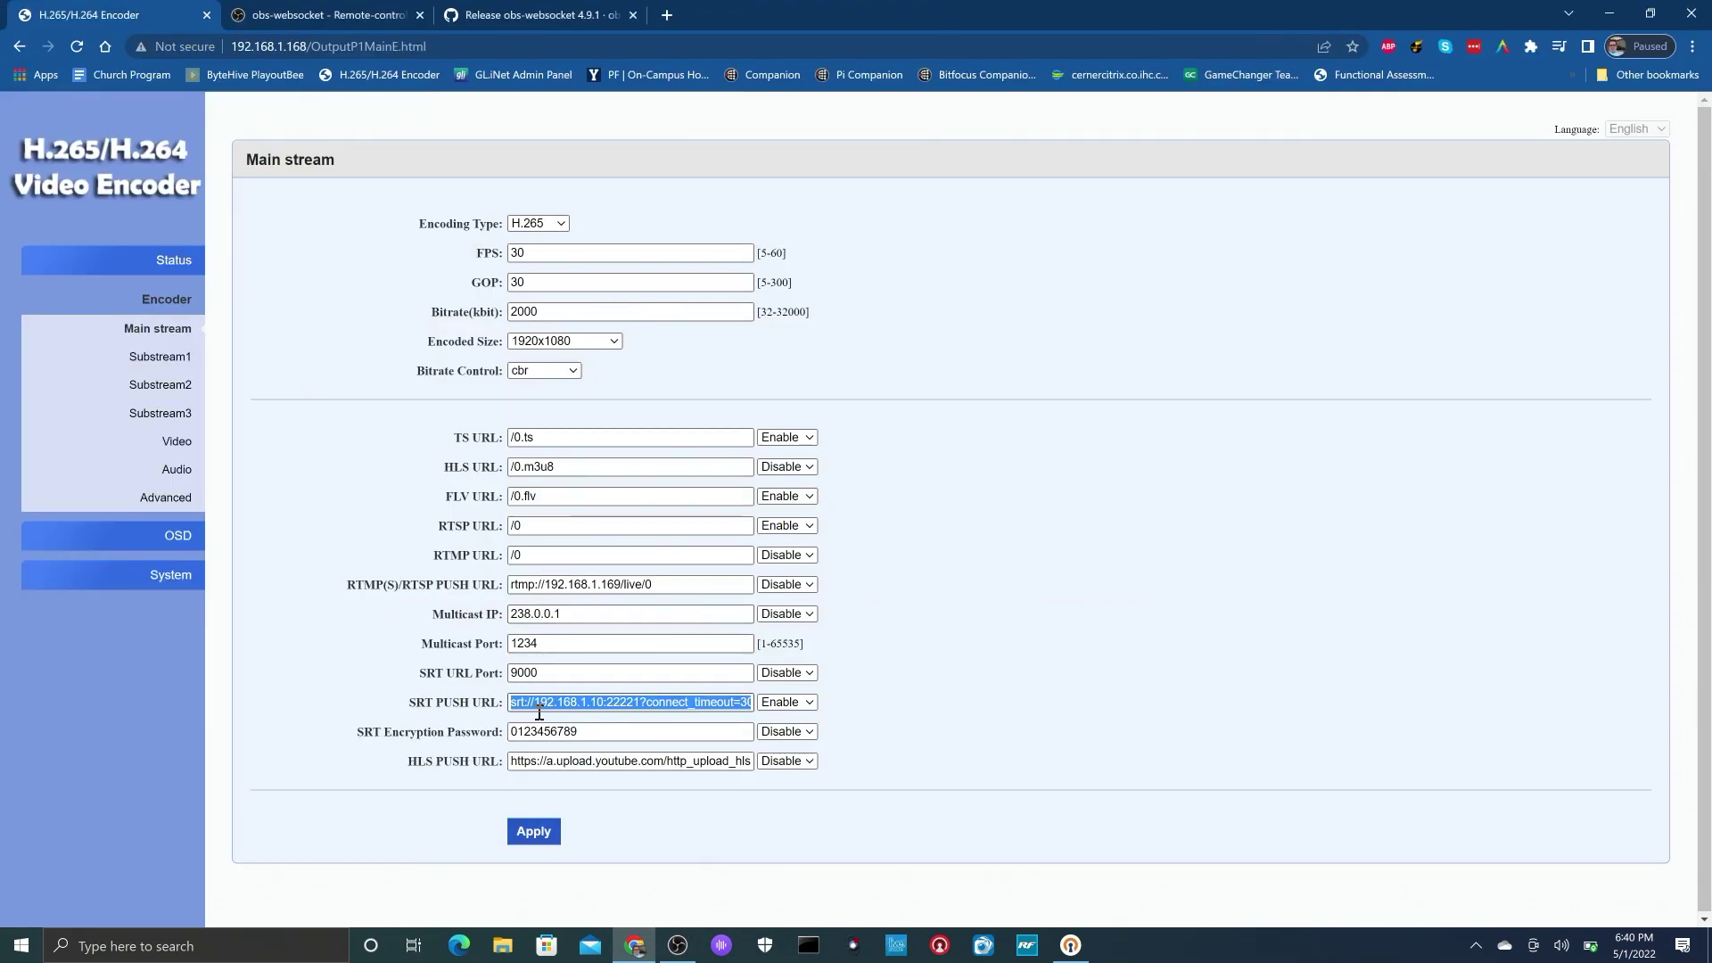
key("alt+Tab")
left_click(629, 689)
type("srt://192.168.1.10:22221?connect_timeout=3000&latency=2000000&listen_timeout=5000000&mode=listener&smoother=live&transtype=live&timeout=5000000")
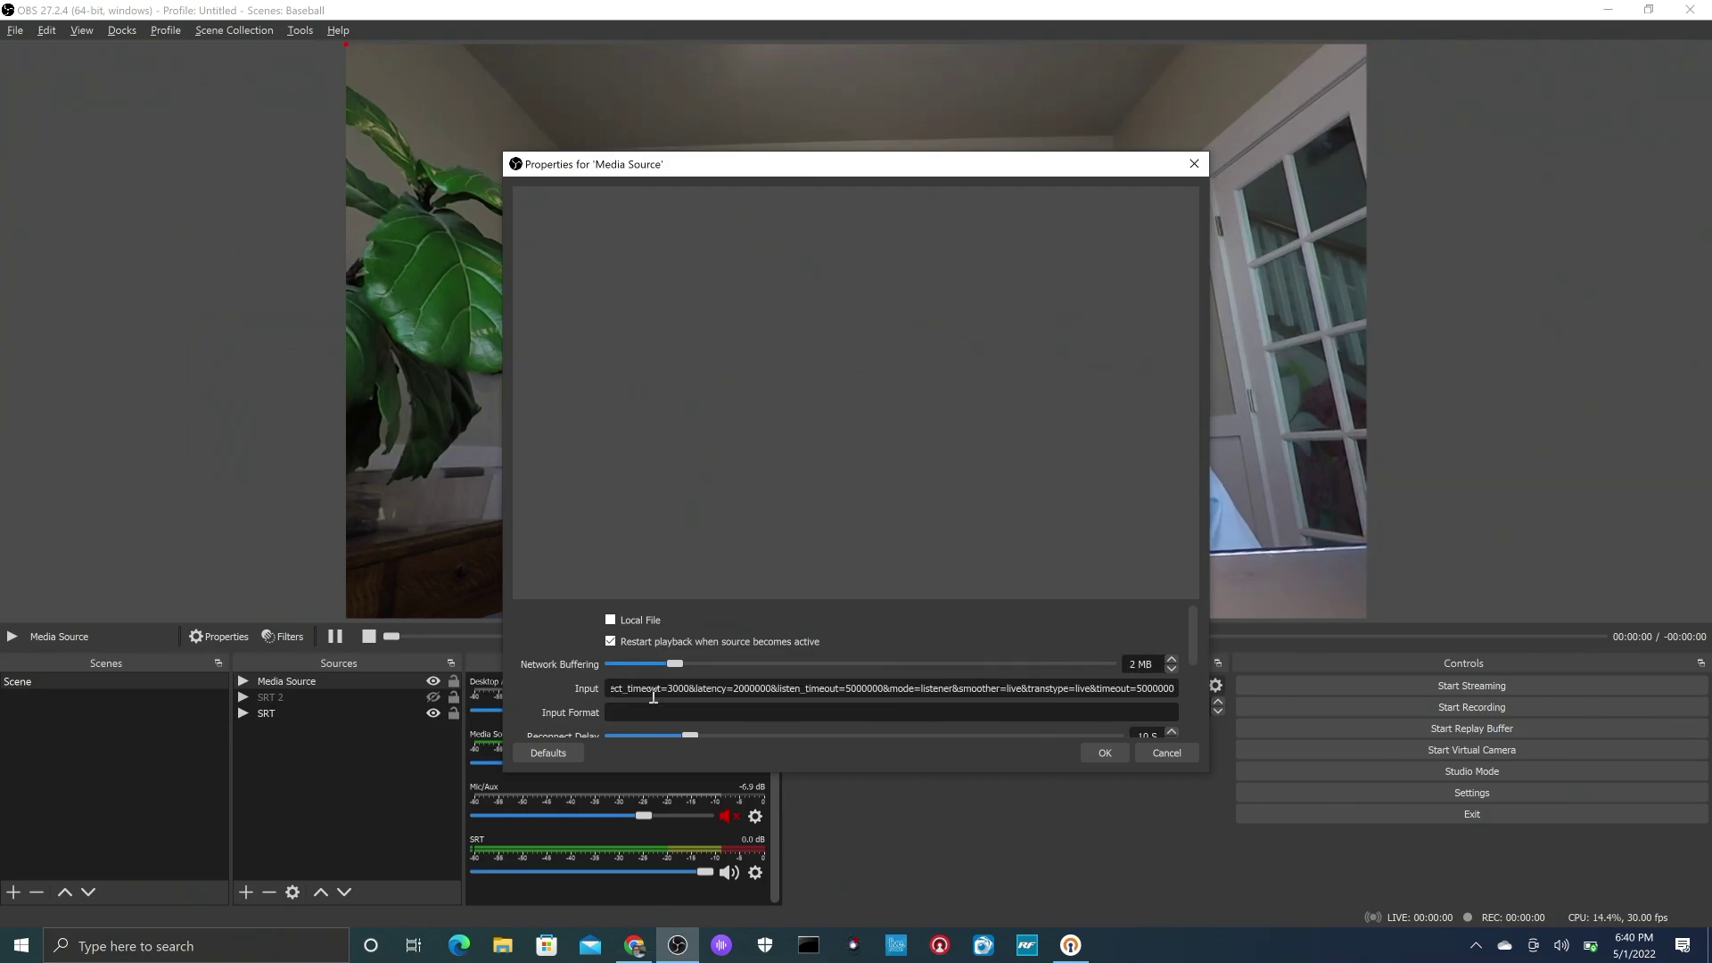
left_click_drag(611, 681, 422, 666)
left_click(683, 685)
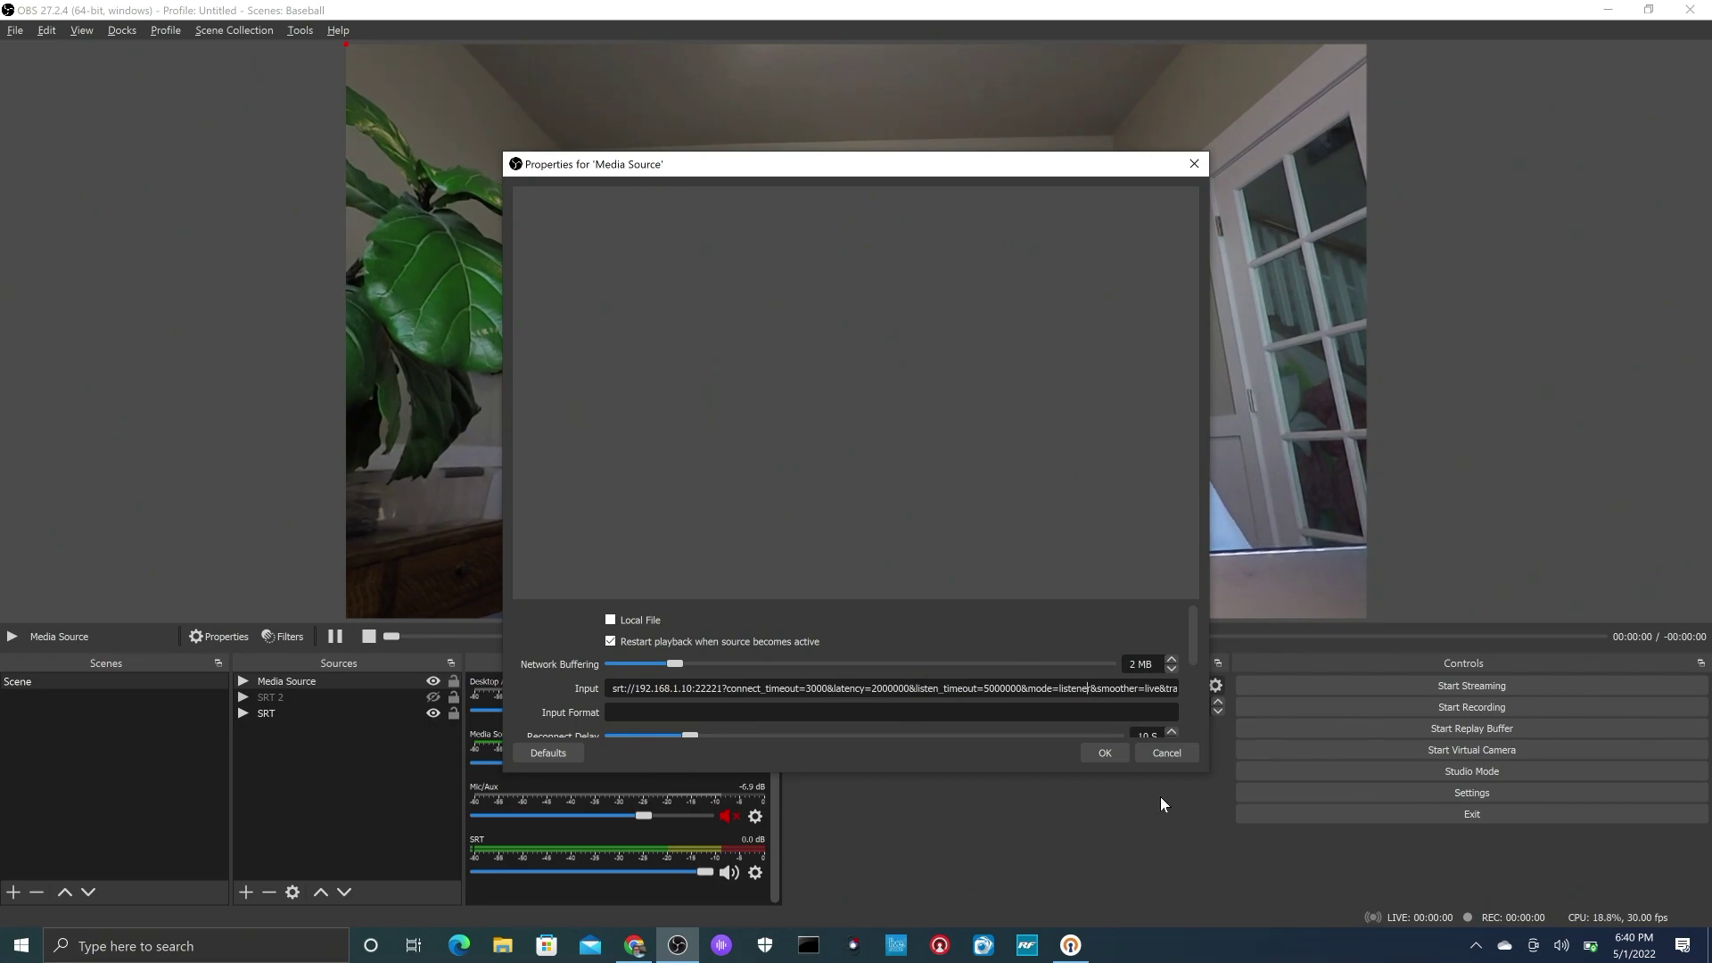
Change the URL's mode from listener to caller and turn off showing nothing when playback ends.
key("BackSpace")
key("BackSpace")
key("BackSpace")
key("BackSpace")
key("BackSpace")
key("BackSpace")
key("BackSpace")
key("BackSpace")
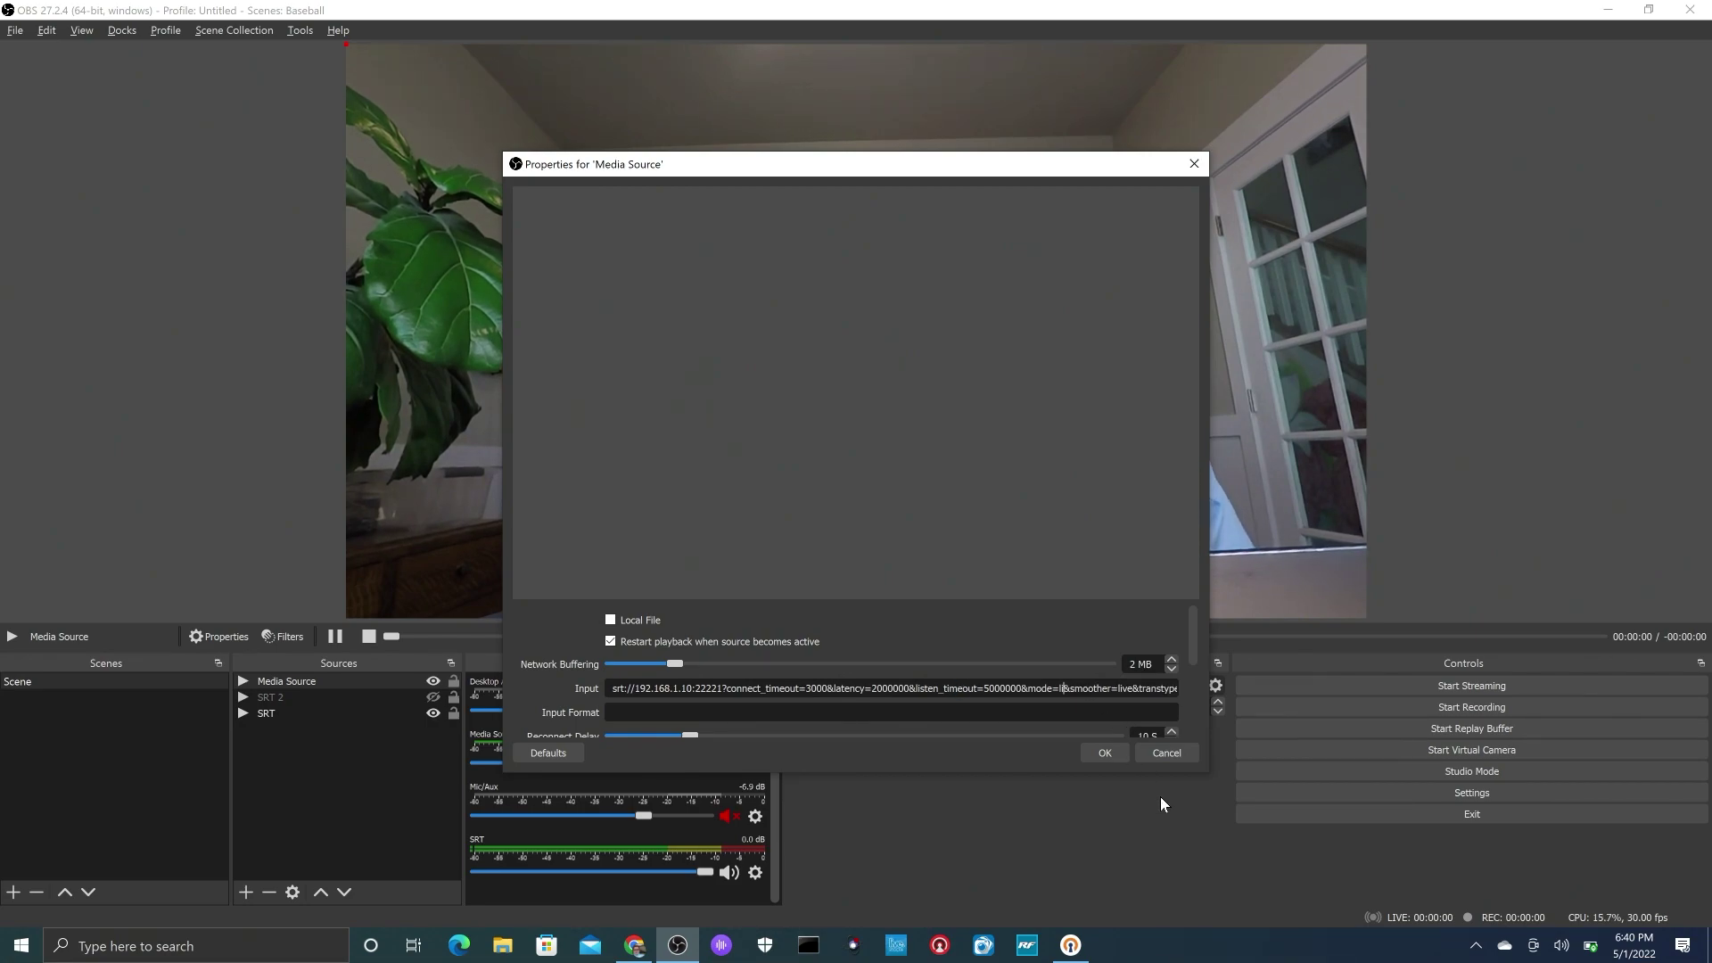
type("caller")
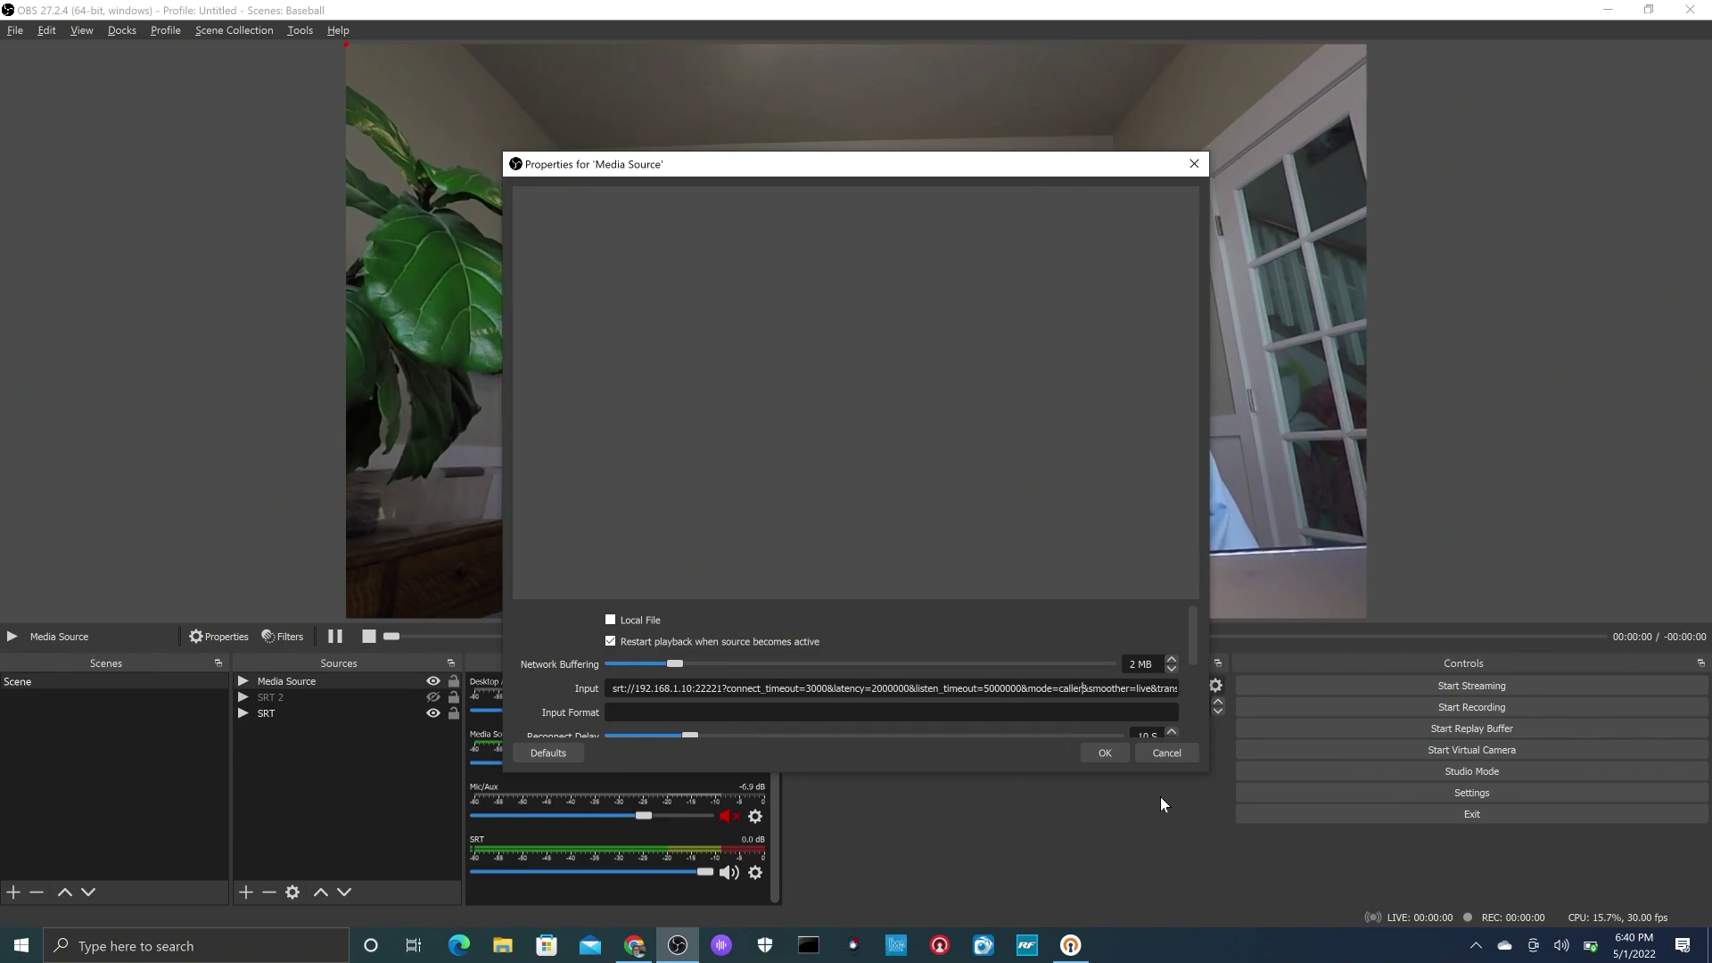
scroll(661, 701, "down", 5)
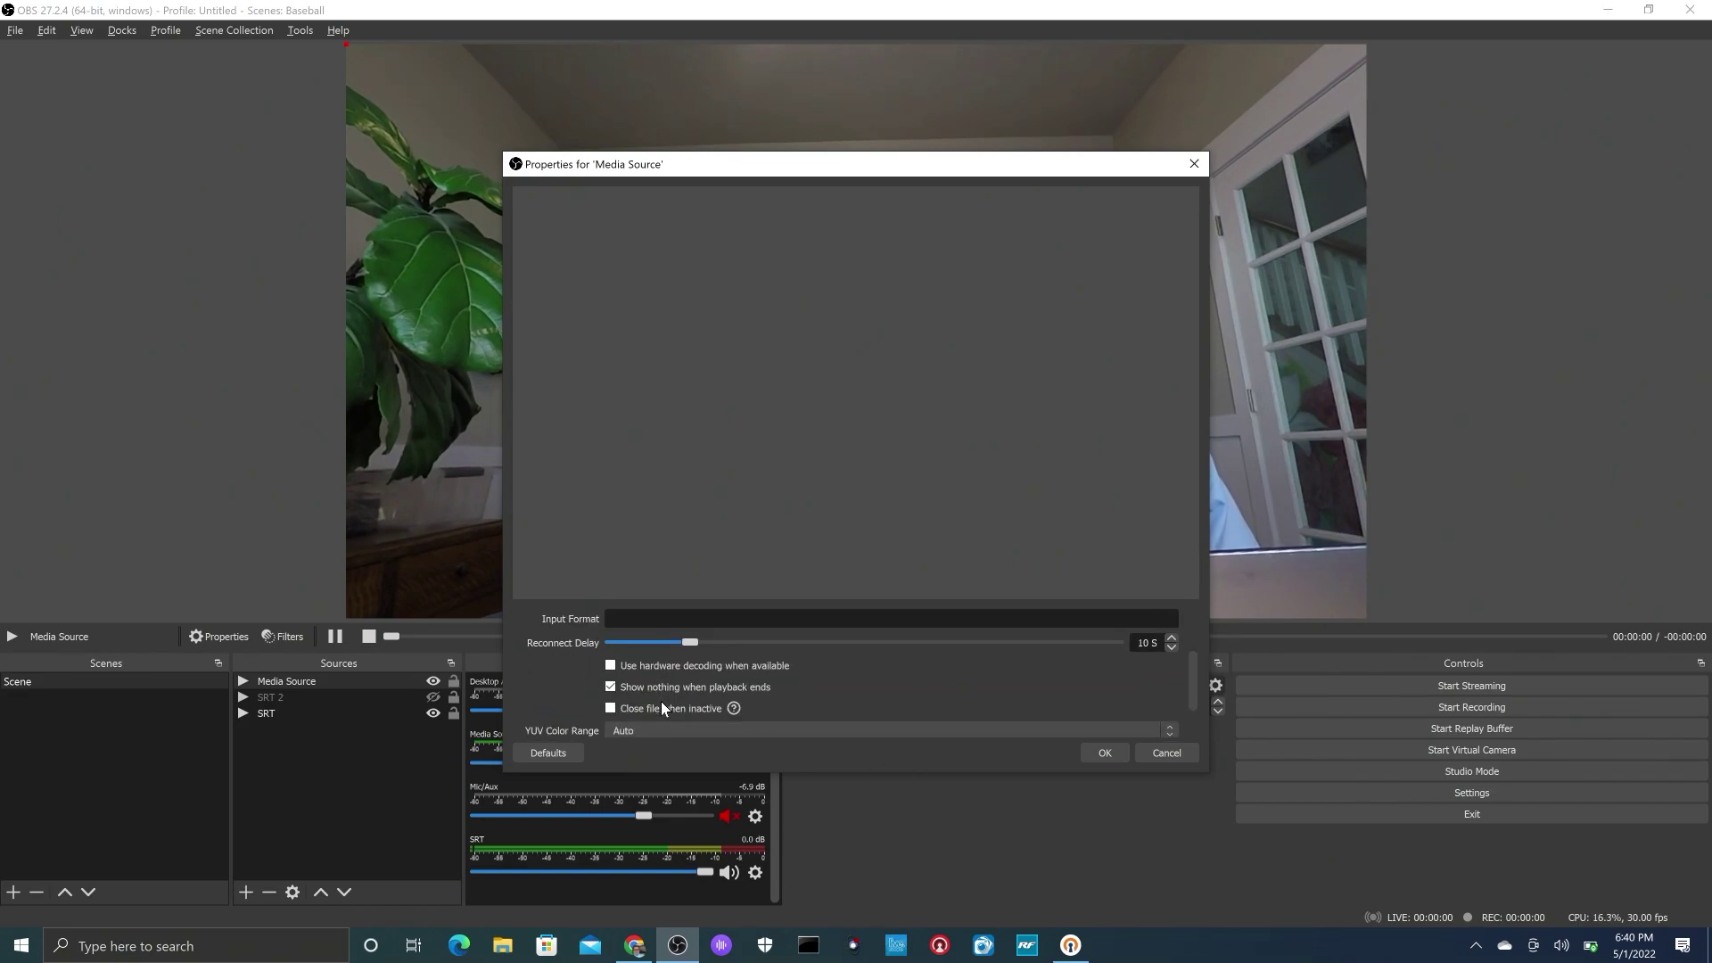
left_click(611, 669)
scroll(656, 676, "down", 1)
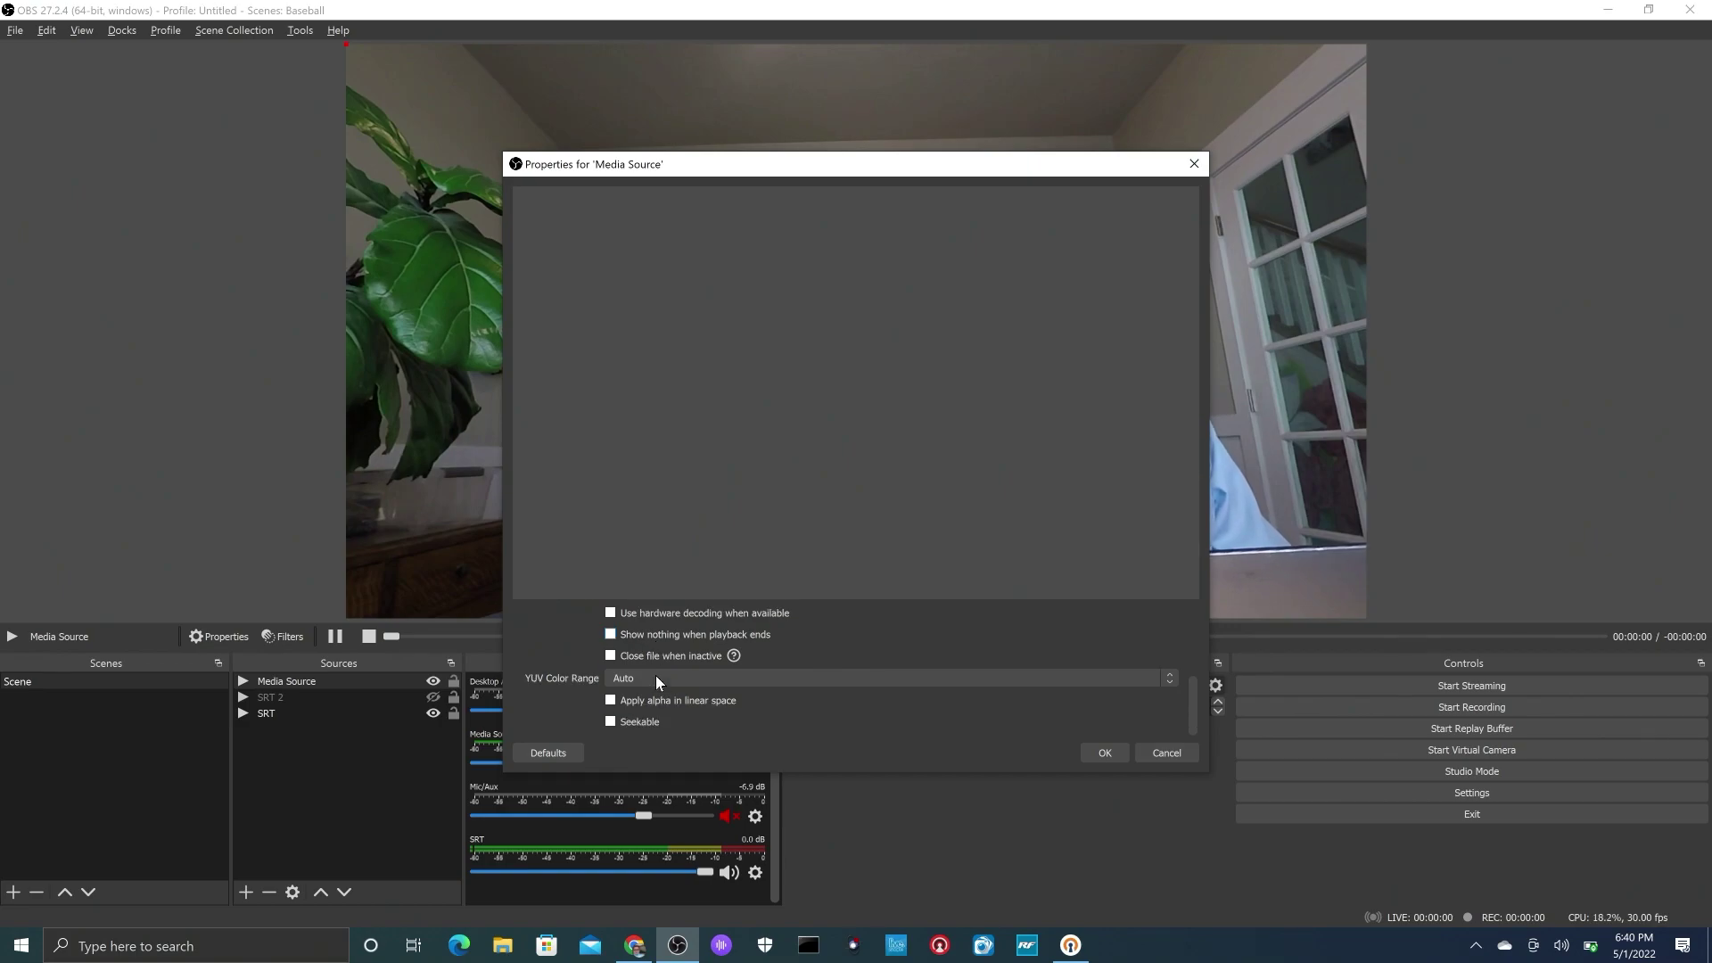
Save the Media Source properties so the SRT camera feed appears in the Baseball scene.
left_click(1105, 755)
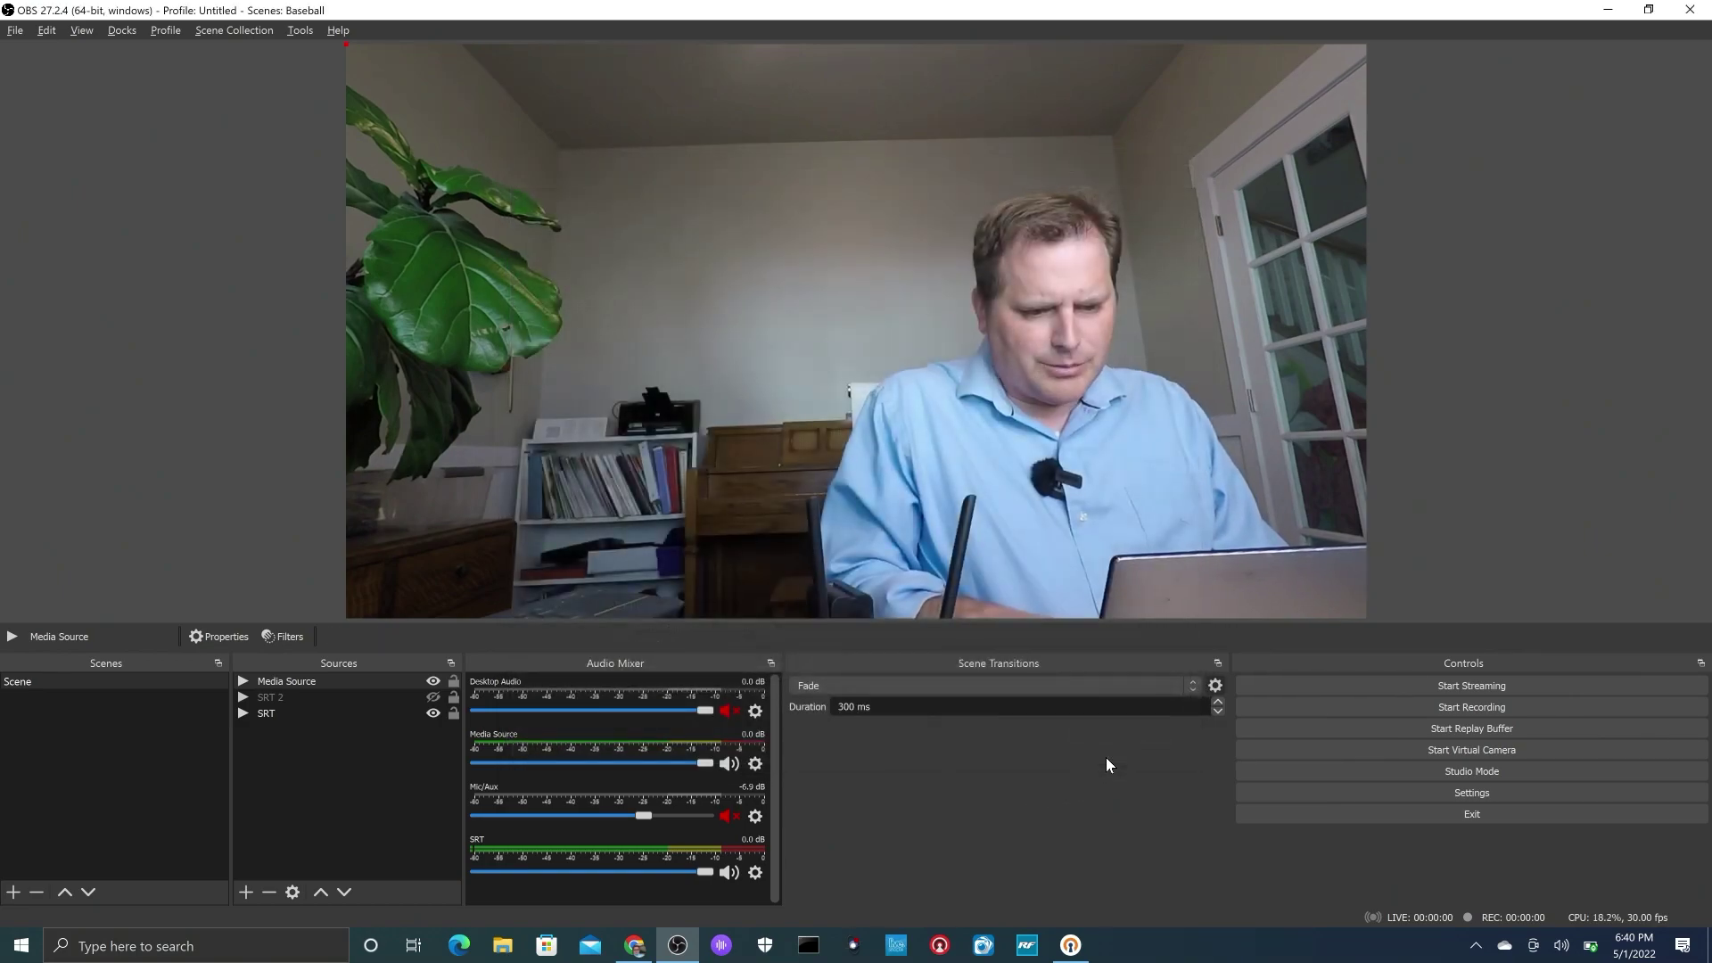